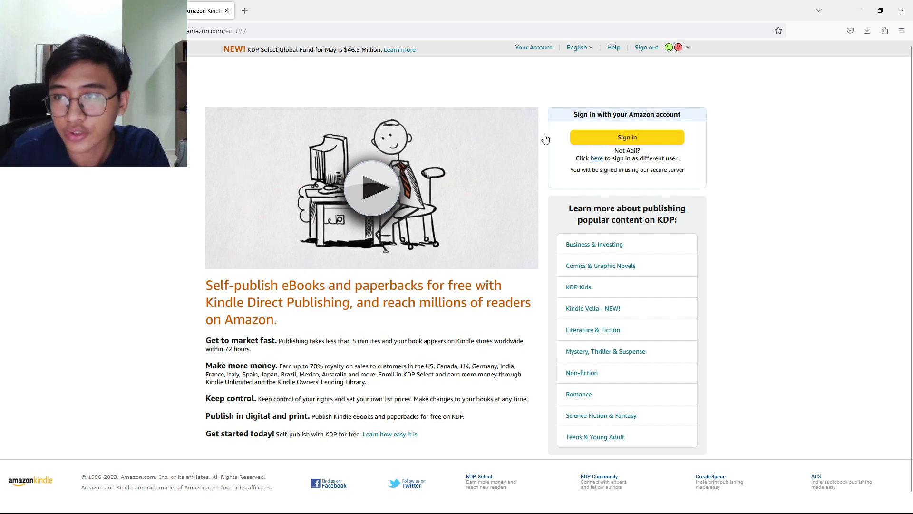
- Sign in to the Kindle Direct Publishing account and look through the bookshelf of existing titles
{"action": "left_click", "coordinate": [619, 143]}
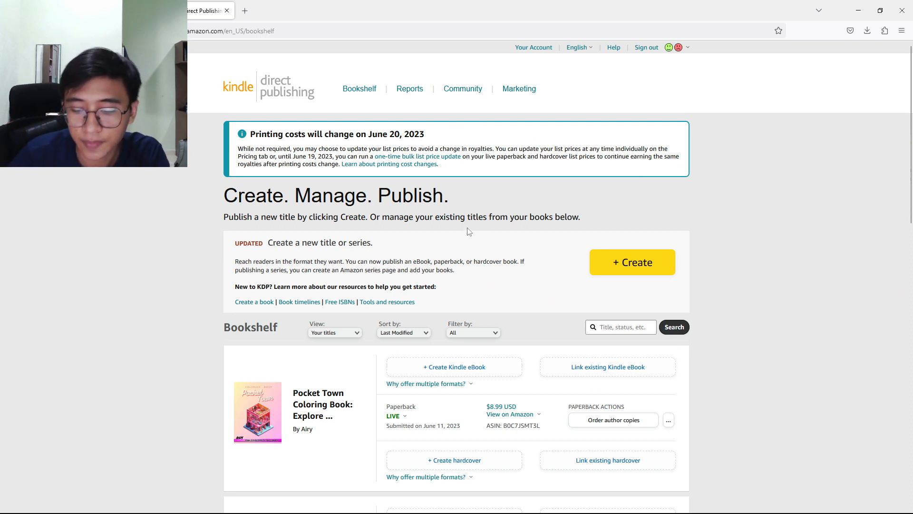
{"action": "scroll", "coordinate": [483, 252], "scroll_direction": "down", "scroll_amount": 1}
{"action": "scroll", "coordinate": [482, 252], "scroll_direction": "up", "scroll_amount": 1}
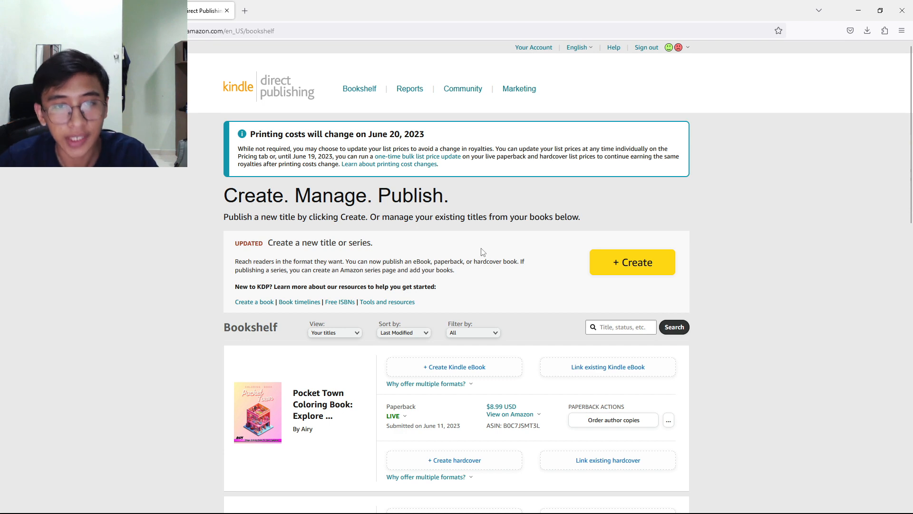
{"action": "scroll", "coordinate": [483, 240], "scroll_direction": "down", "scroll_amount": 1}
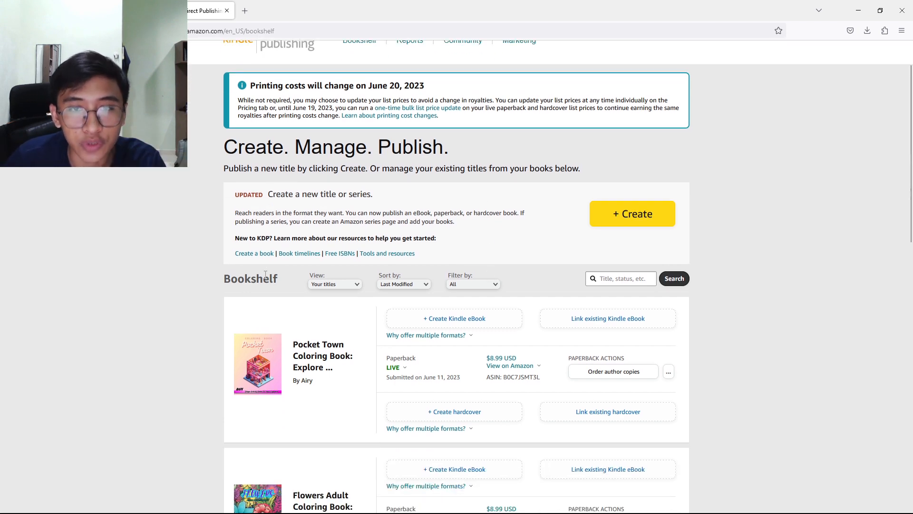
{"action": "scroll", "coordinate": [292, 285], "scroll_direction": "down", "scroll_amount": 14}
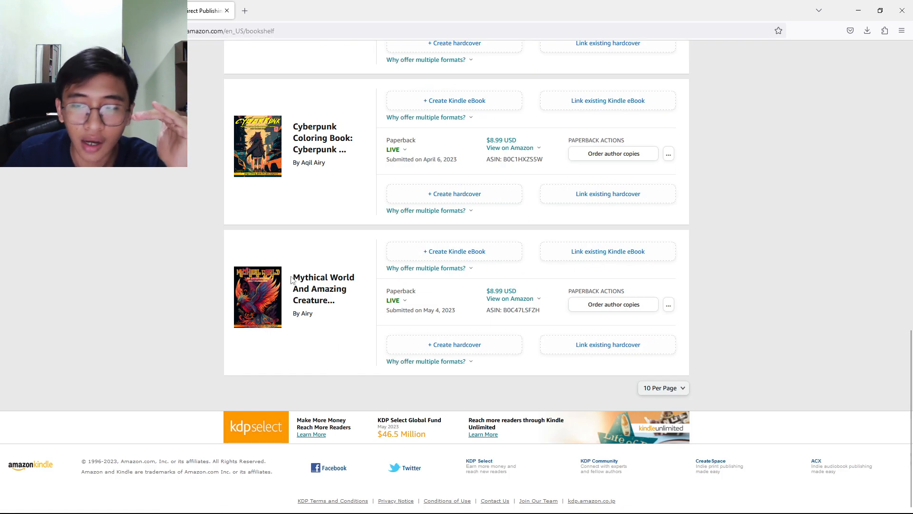
{"action": "scroll", "coordinate": [291, 278], "scroll_direction": "up", "scroll_amount": 15}
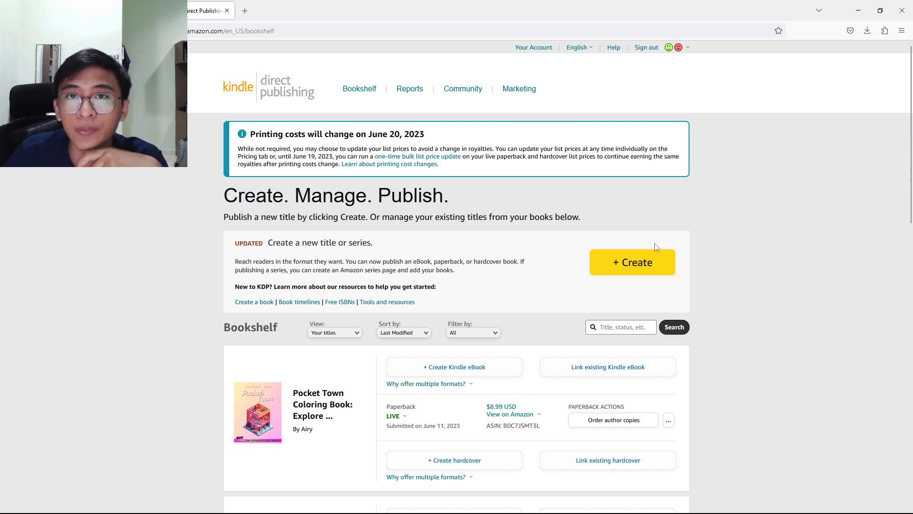
- Start creating a new paperback title with English as its primary language
{"action": "left_click", "coordinate": [633, 271]}
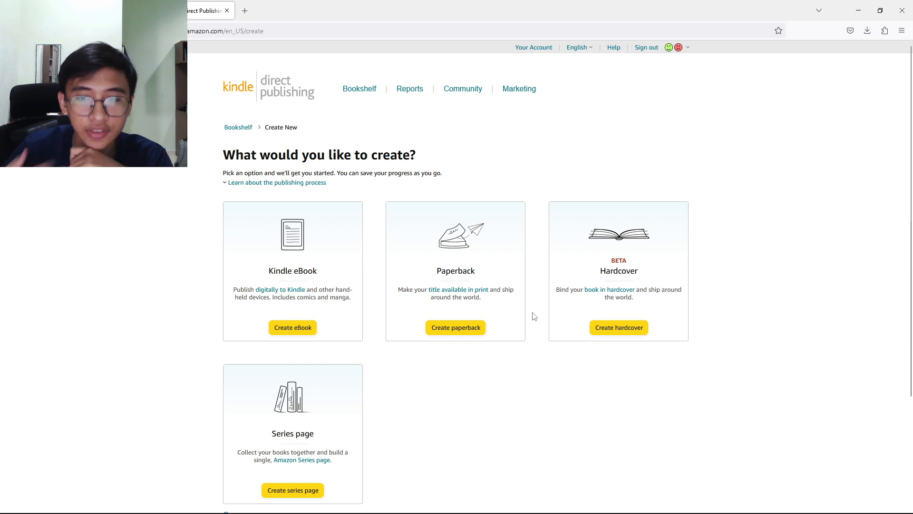
{"action": "left_click", "coordinate": [466, 332]}
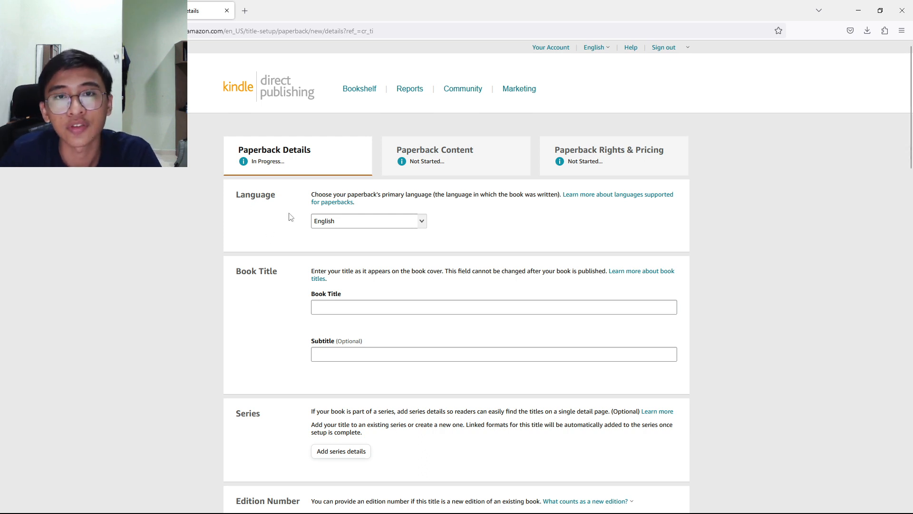
{"action": "left_click", "coordinate": [357, 221]}
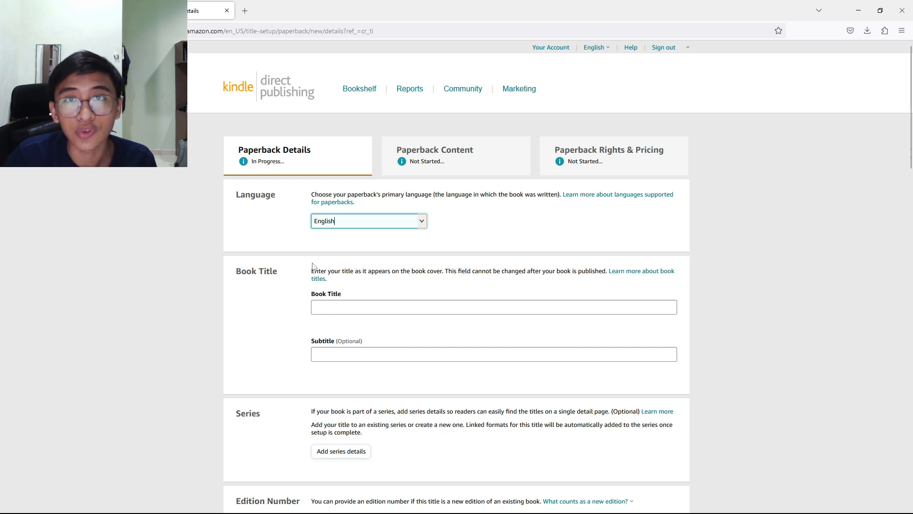
- Check the cover wording of Flowers-1.pdf in the PDF viewer, and enter "Flowers Coloring Book" as the paperback's book title
{"action": "scroll", "coordinate": [314, 267], "scroll_direction": "down", "scroll_amount": 2}
{"action": "left_click", "coordinate": [388, 207]}
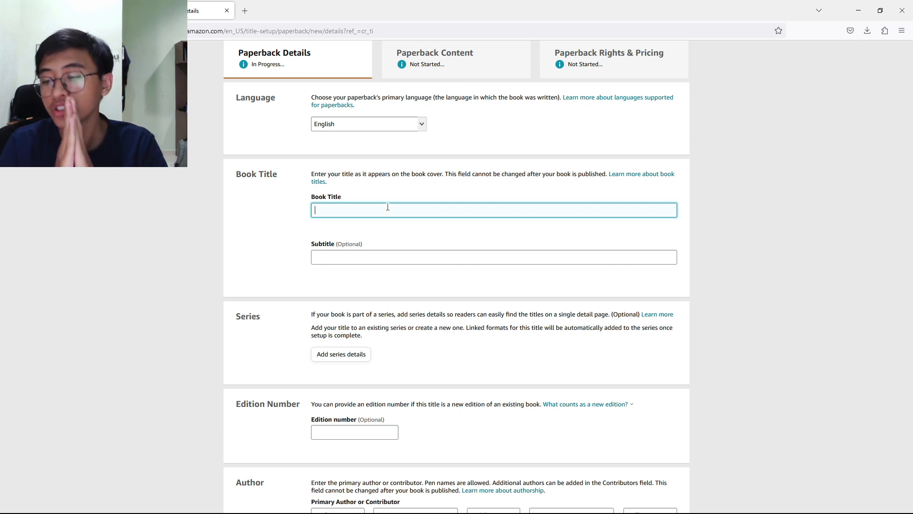
{"action": "mouse_move", "coordinate": [570, 511]}
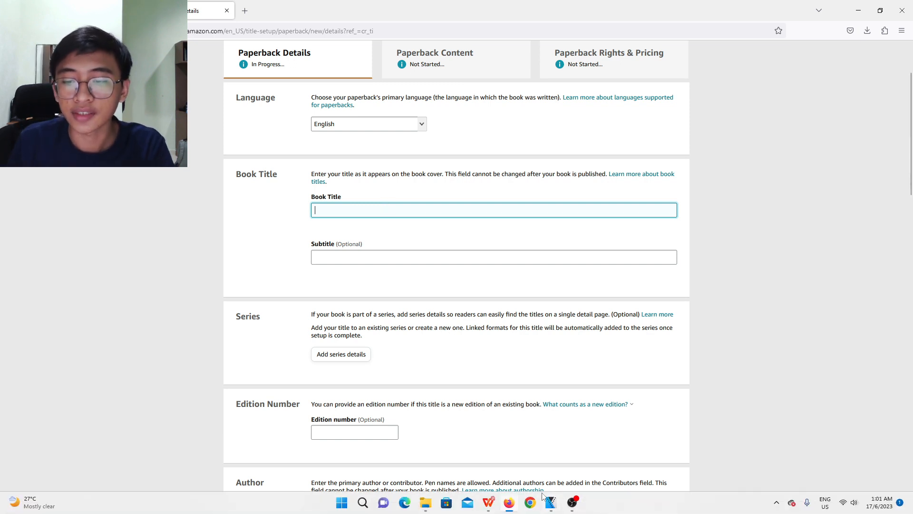
{"action": "mouse_move", "coordinate": [490, 508]}
{"action": "left_click", "coordinate": [448, 475]}
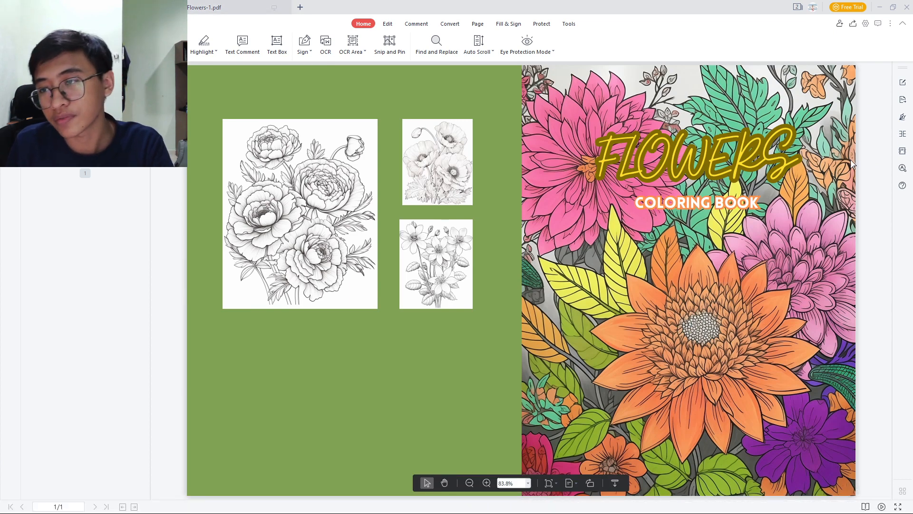
{"action": "mouse_move", "coordinate": [579, 512]}
{"action": "left_click", "coordinate": [510, 506]}
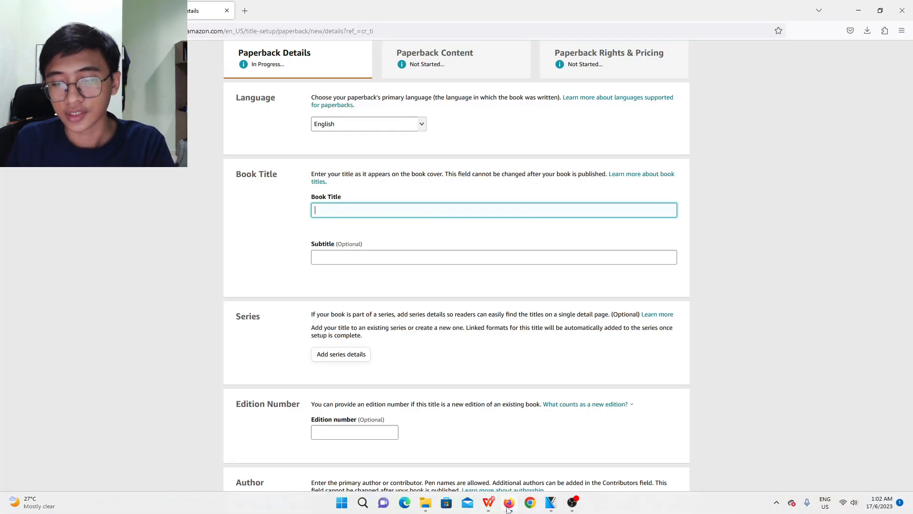
{"action": "type", "text": "F"}
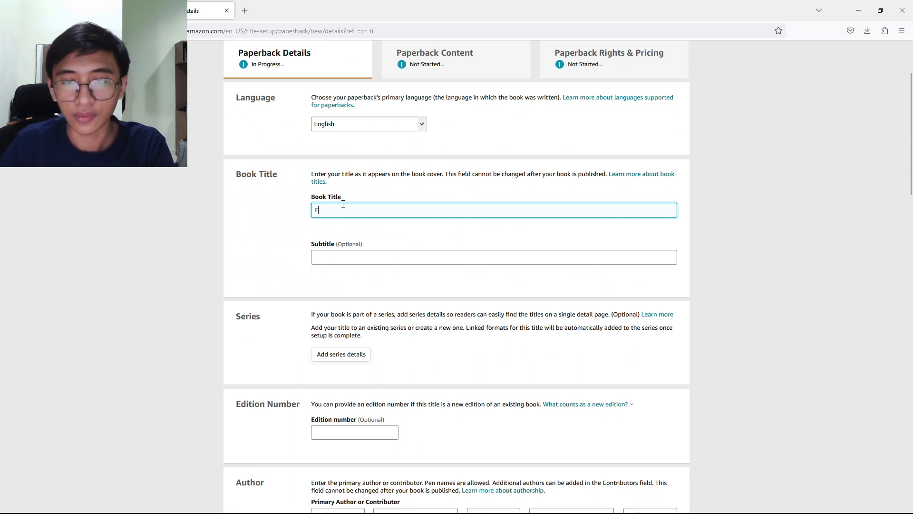
{"action": "type", "text": "lowe"}
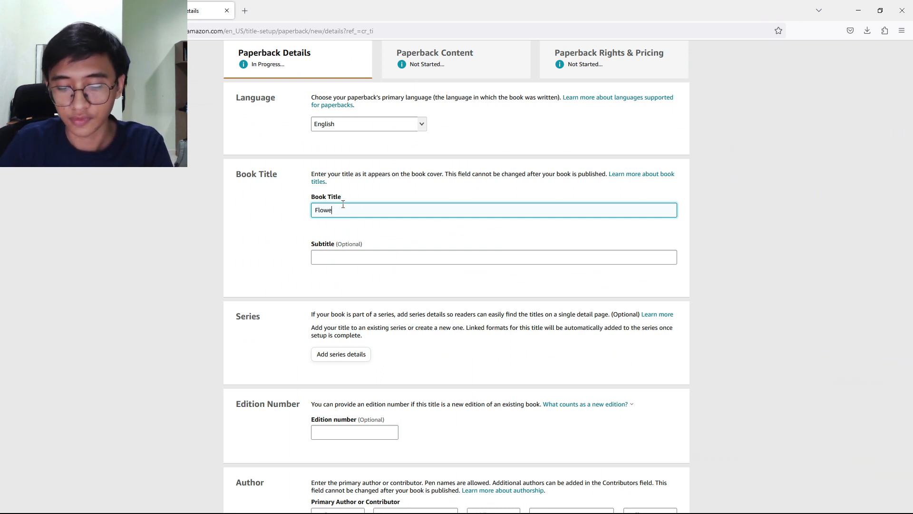
{"action": "type", "text": "rs Coloring Book"}
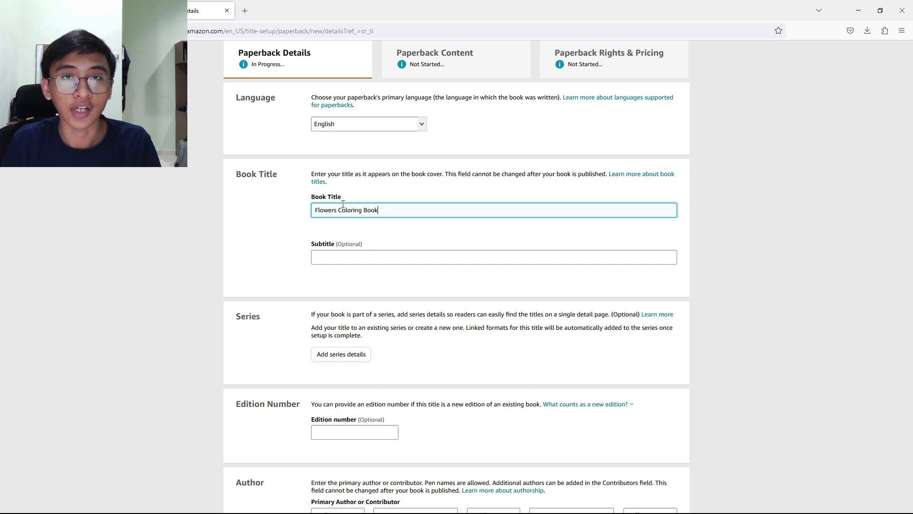
- Search Amazon for "flower coloring book" in a new browser tab to find ideas for the subtitle
{"action": "left_click", "coordinate": [352, 256]}
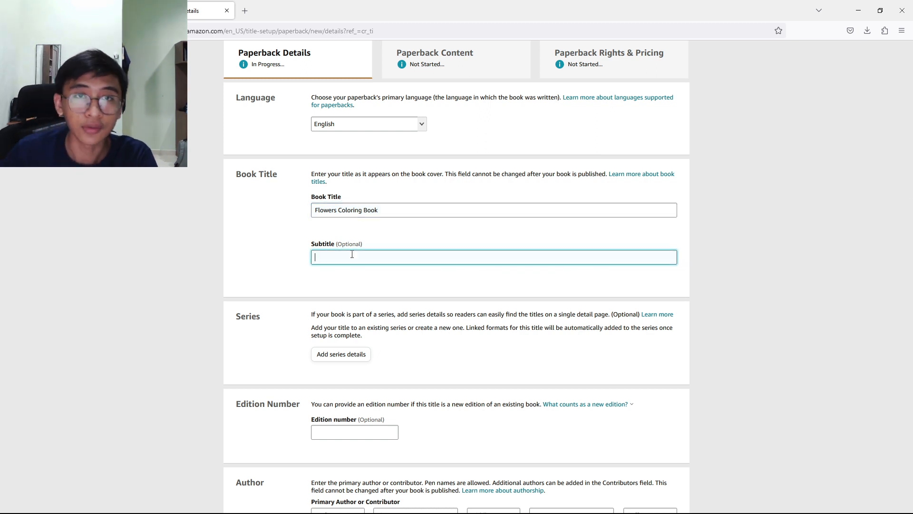
{"action": "left_click", "coordinate": [245, 11]}
{"action": "left_click", "coordinate": [274, 52]}
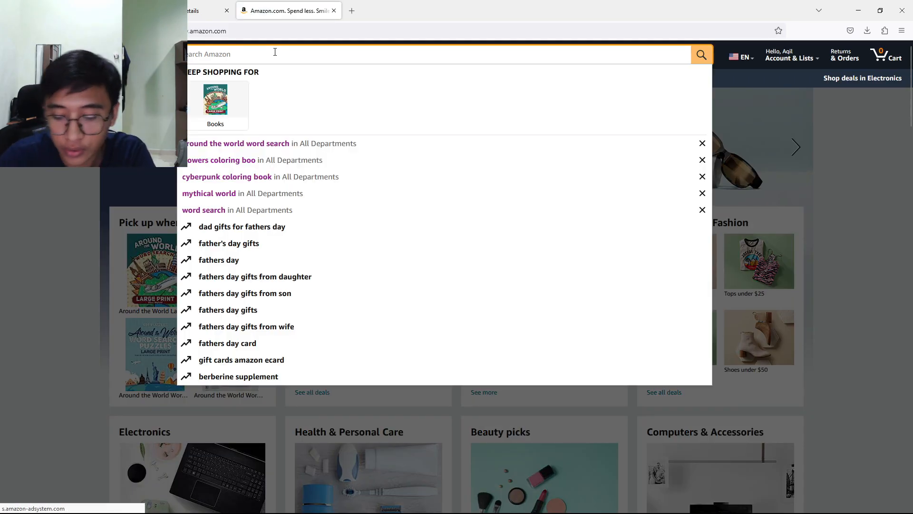
{"action": "type", "text": "flower"}
{"action": "type", "text": " coloring b"}
{"action": "type", "text": "ook"}
{"action": "key", "text": "Return"}
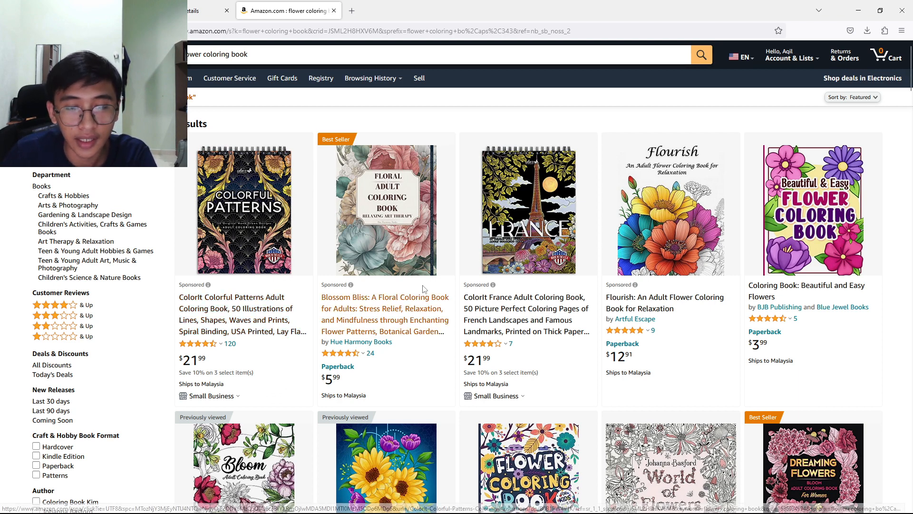
- Open the Relaxing Flowers coloring book listing and examine how its title and subtitle are worded
{"action": "scroll", "coordinate": [428, 305], "scroll_direction": "down", "scroll_amount": 3}
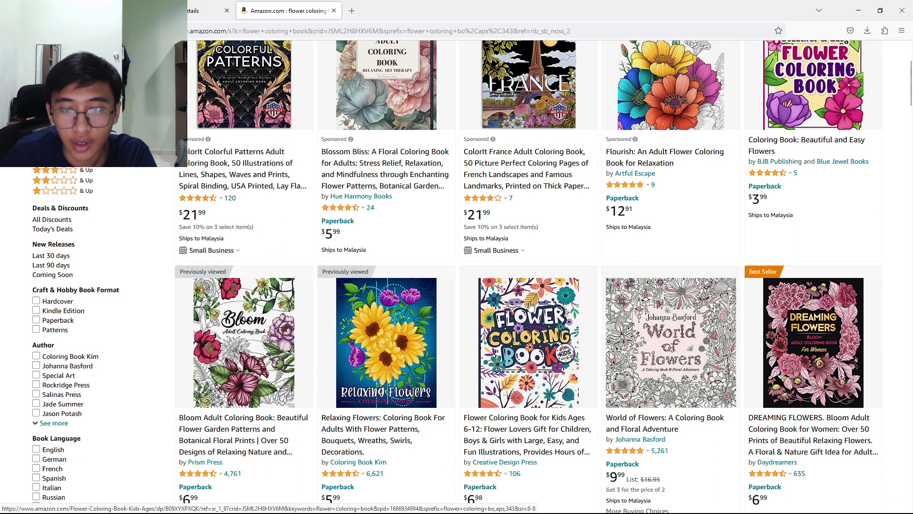
{"action": "left_click", "coordinate": [389, 338]}
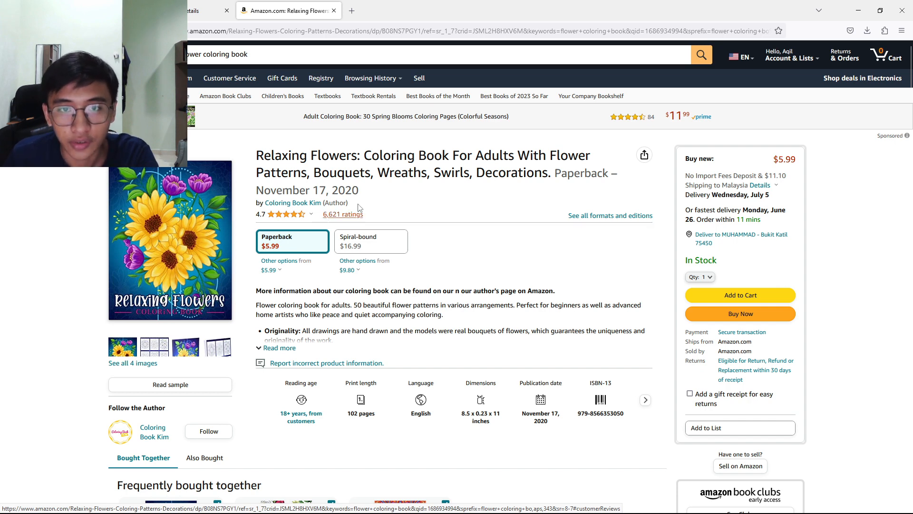
{"action": "left_click_drag", "start_coordinate": [257, 155], "coordinate": [357, 155]}
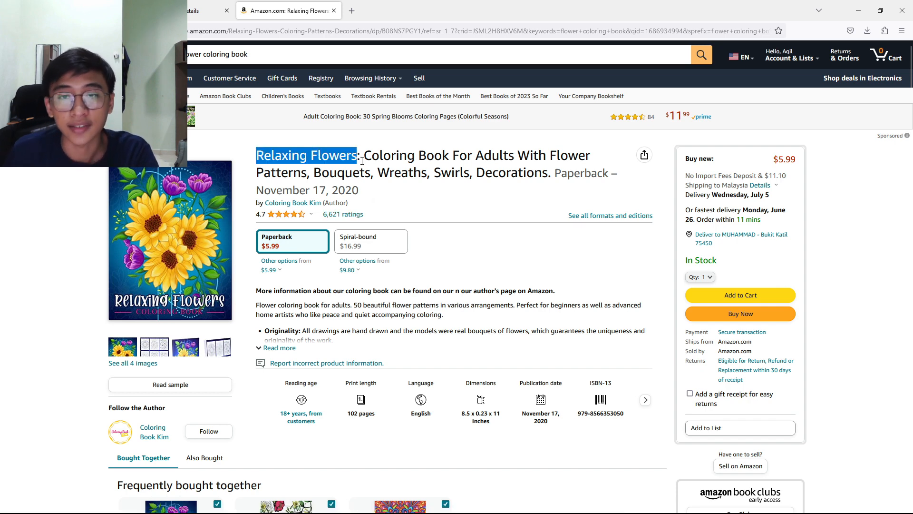
{"action": "left_click", "coordinate": [364, 157]}
{"action": "left_click_drag", "start_coordinate": [362, 156], "coordinate": [618, 174]}
{"action": "left_click_drag", "start_coordinate": [228, 163], "coordinate": [548, 174]}
{"action": "left_click", "coordinate": [364, 155]}
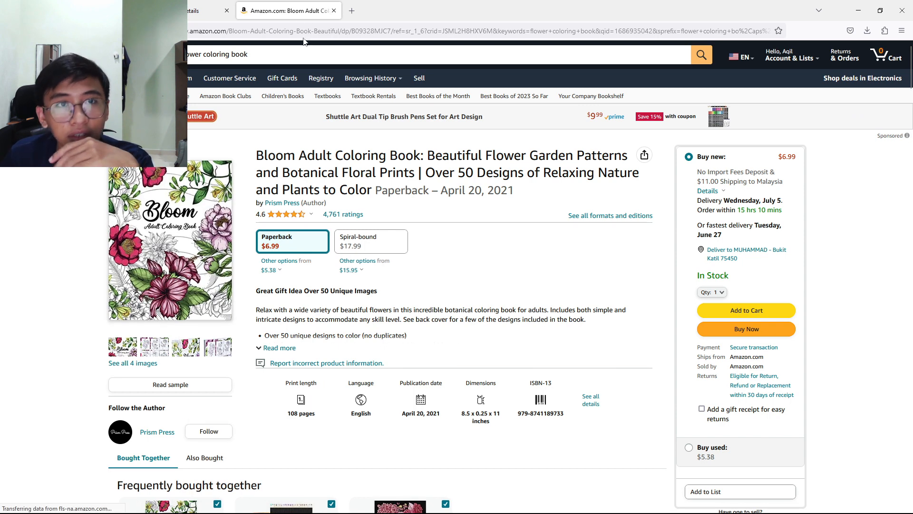
- Return to the paperback details form and enter "Beautiful Flowers And Gardens Florist Design" as the subtitle
{"action": "left_click", "coordinate": [209, 10]}
{"action": "left_click", "coordinate": [286, 10]}
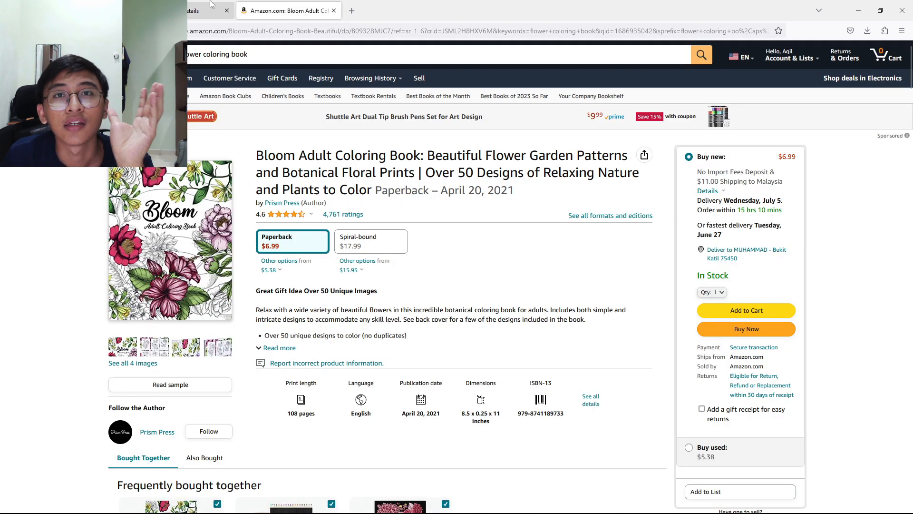
{"action": "left_click", "coordinate": [209, 9]}
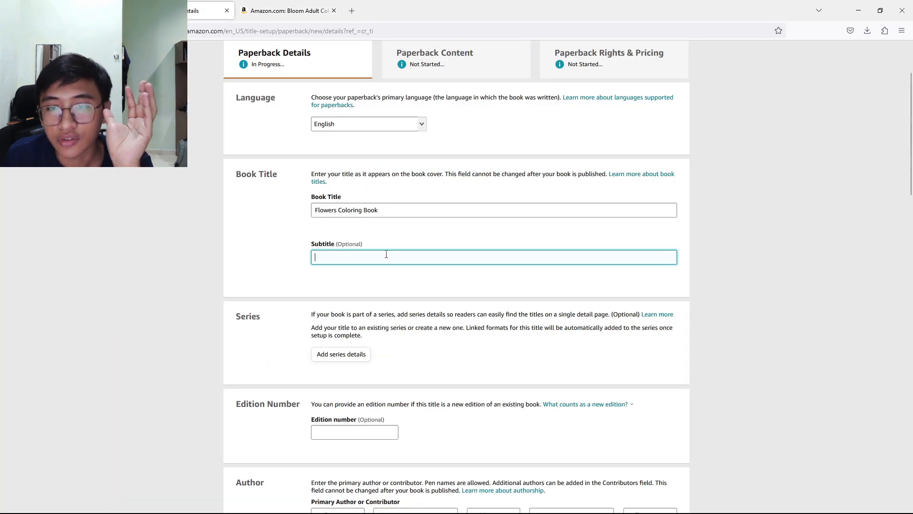
{"action": "type", "text": "Beaut"}
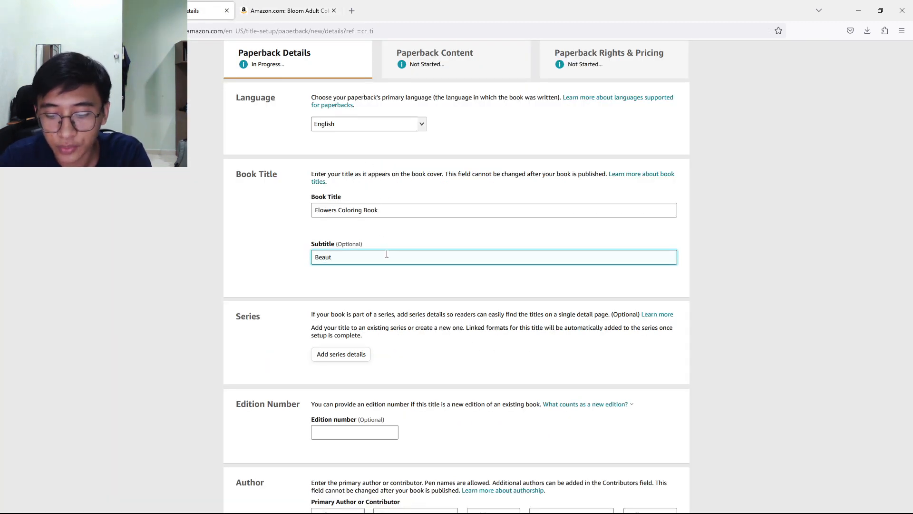
{"action": "type", "text": "iful Flowers And"}
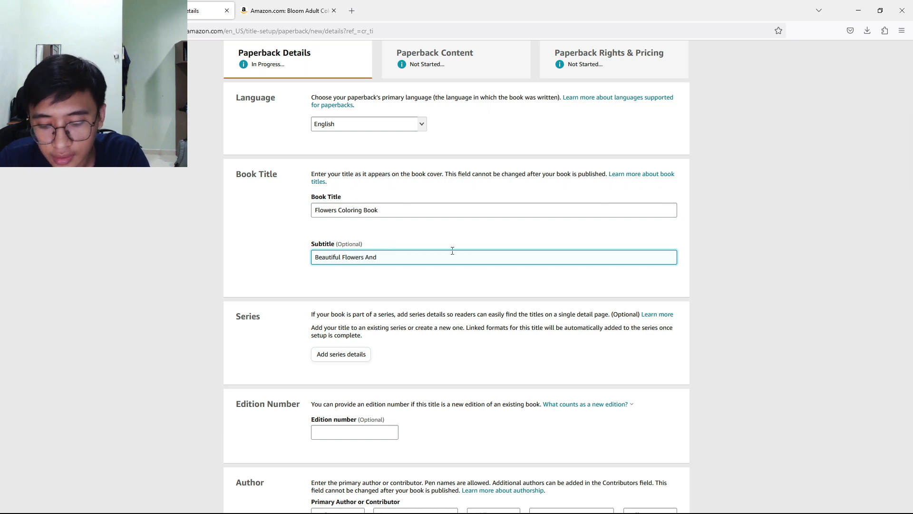
{"action": "type", "text": " Gardens Flo"}
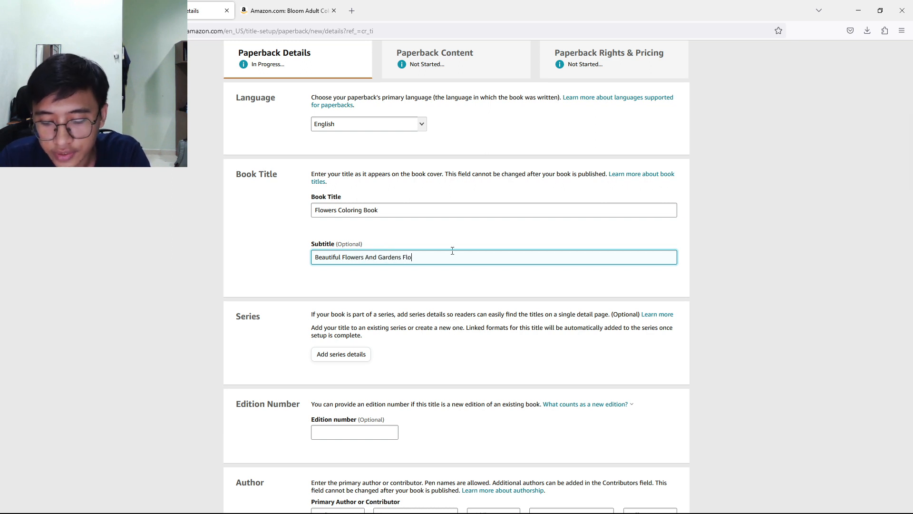
{"action": "type", "text": "rist Design"}
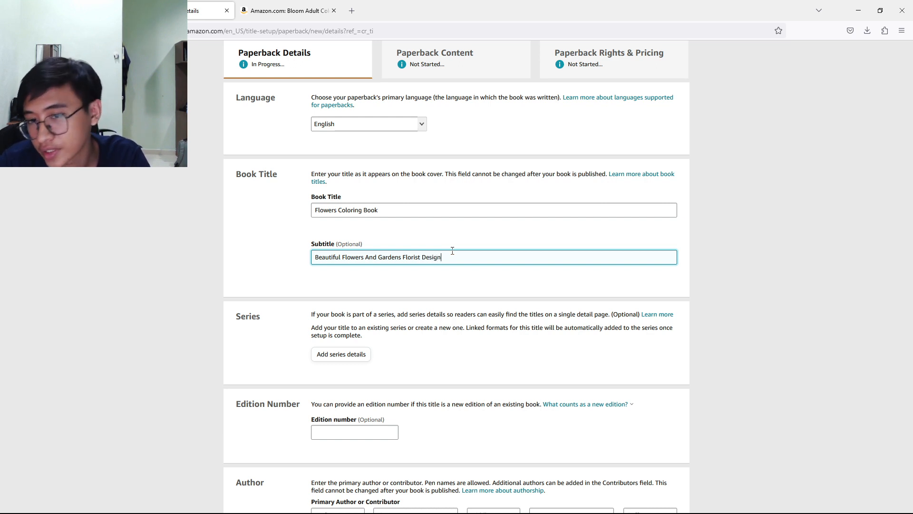
- Leave the series and edition number empty and enter the pen name as the primary author's last name
{"action": "scroll", "coordinate": [276, 286], "scroll_direction": "down", "scroll_amount": 1}
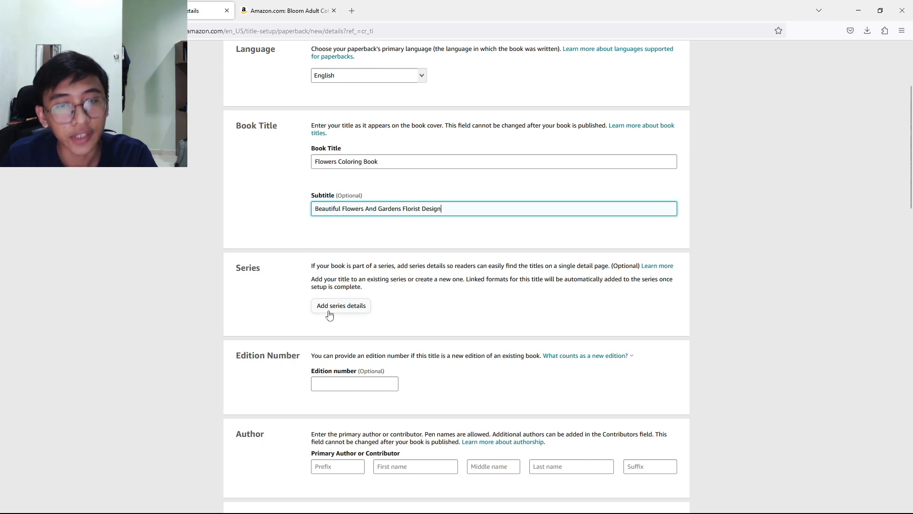
{"action": "scroll", "coordinate": [329, 315], "scroll_direction": "down", "scroll_amount": 1}
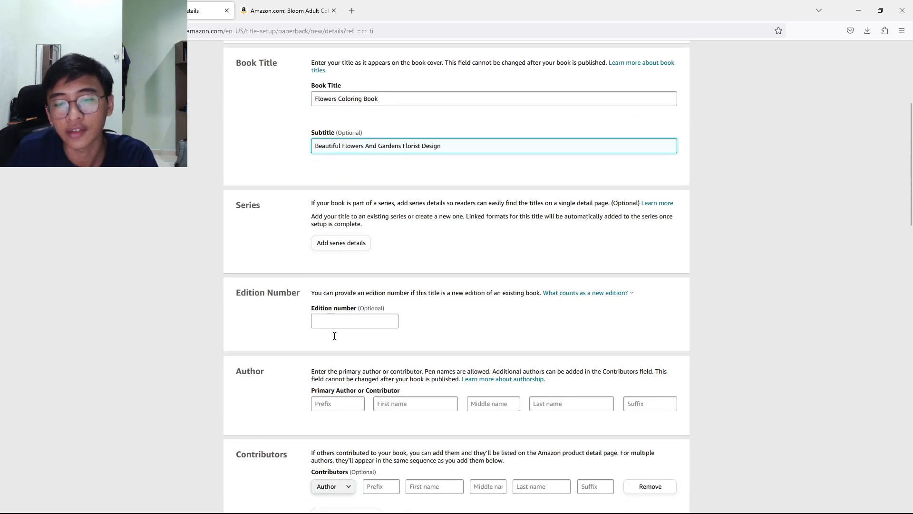
{"action": "scroll", "coordinate": [335, 324], "scroll_direction": "down", "scroll_amount": 1}
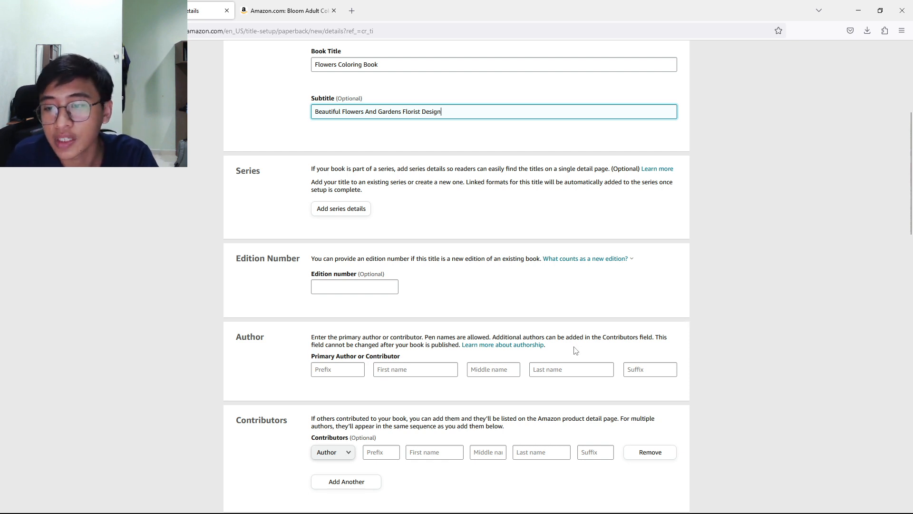
{"action": "left_click", "coordinate": [581, 370]}
{"action": "type", "text": "Airy"}
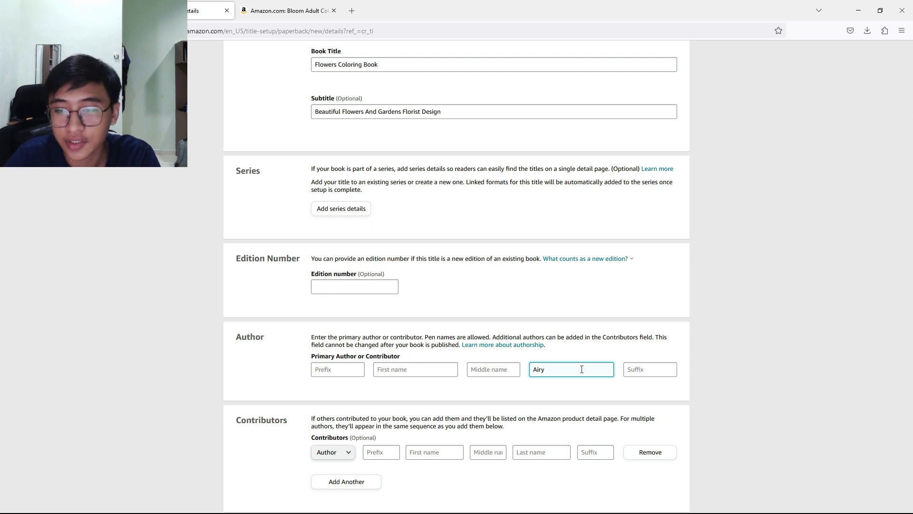
{"action": "left_click_drag", "start_coordinate": [552, 371], "coordinate": [502, 372]}
{"action": "key", "text": "BackSpace"}
{"action": "type", "text": "Airy"}
- Search Amazon for "flowers coloring book" to find comparable books as reference for the description
{"action": "scroll", "coordinate": [369, 259], "scroll_direction": "down", "scroll_amount": 4}
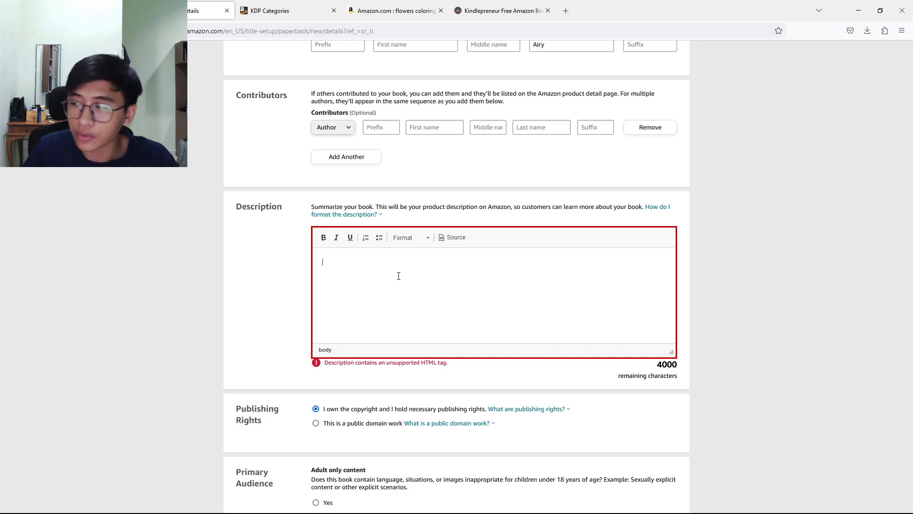
{"action": "left_click", "coordinate": [395, 10]}
{"action": "scroll", "coordinate": [359, 126], "scroll_direction": "up", "scroll_amount": 10}
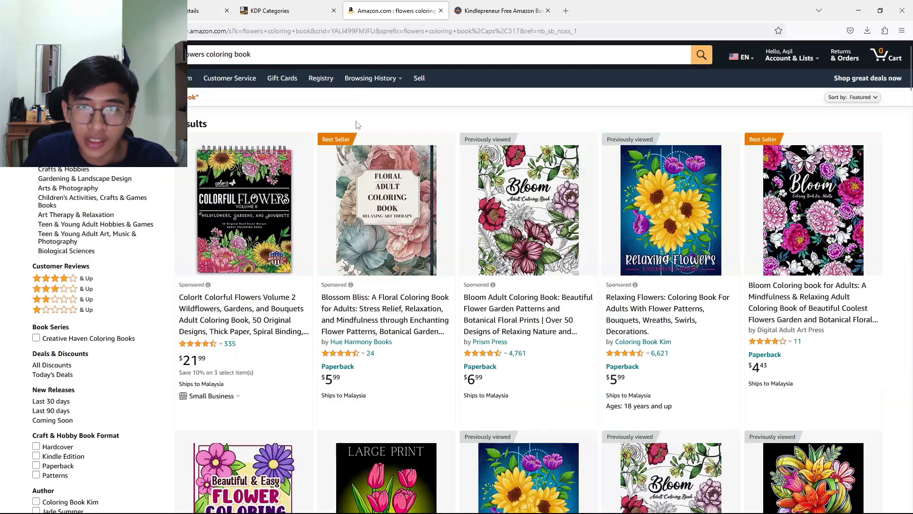
{"action": "left_click_drag", "start_coordinate": [291, 52], "coordinate": [181, 105]}
{"action": "type", "text": "flowers c"}
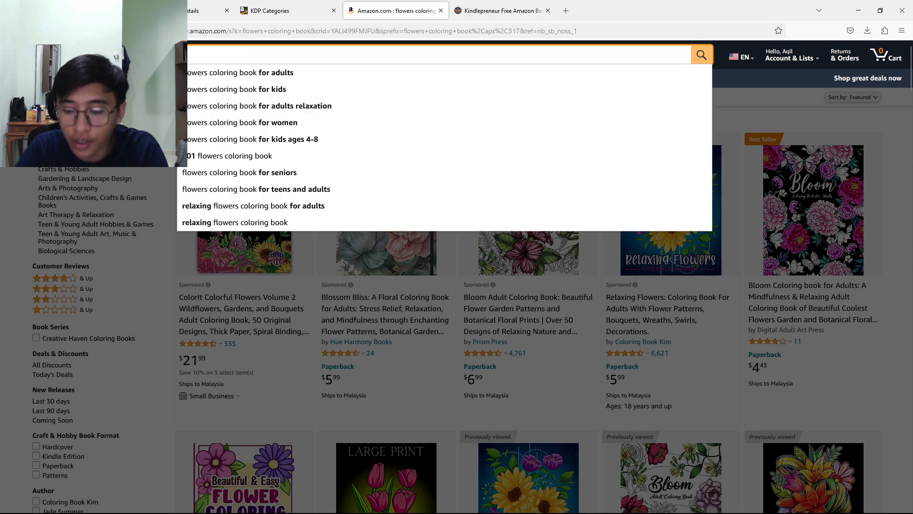
{"action": "type", "text": "oloring book"}
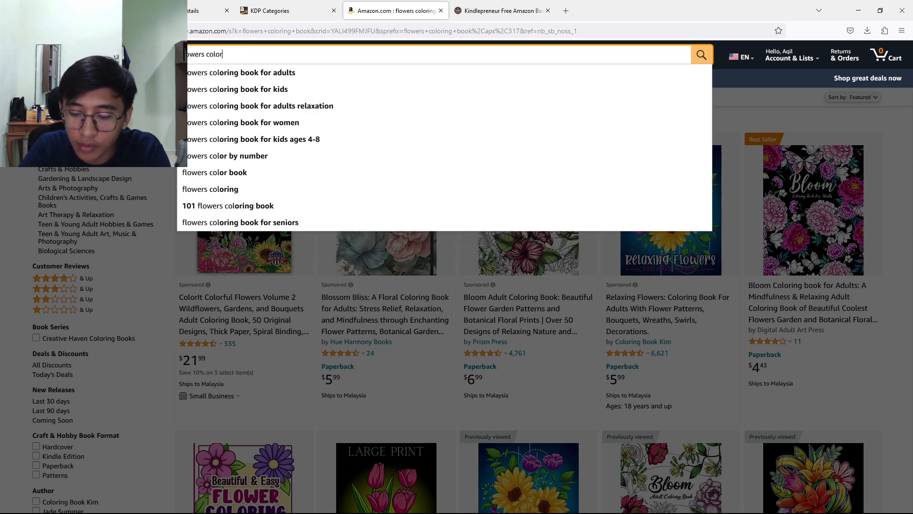
{"action": "key", "text": "Return"}
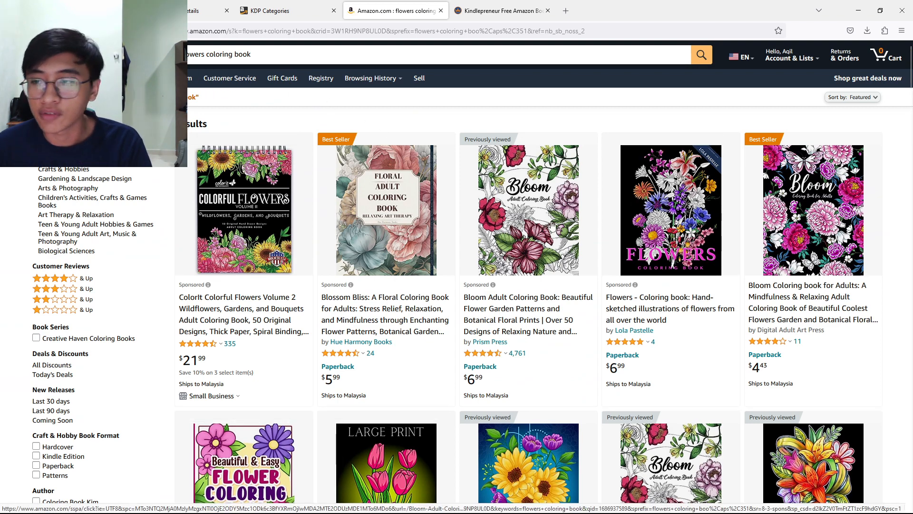
- Open the Relaxing Flowers coloring book listing from the results and expand its full product description for reading
{"action": "scroll", "coordinate": [602, 197], "scroll_direction": "down", "scroll_amount": 4}
{"action": "scroll", "coordinate": [603, 171], "scroll_direction": "down", "scroll_amount": 1}
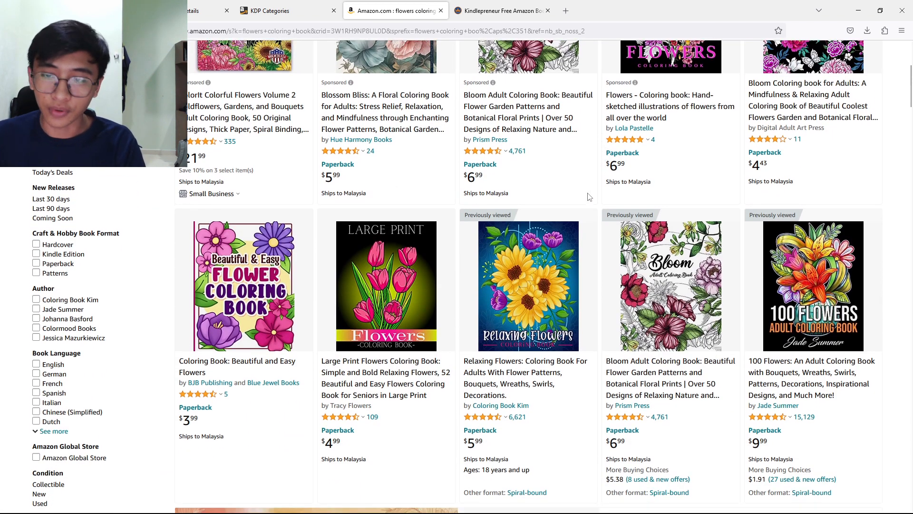
{"action": "left_click", "coordinate": [525, 225]}
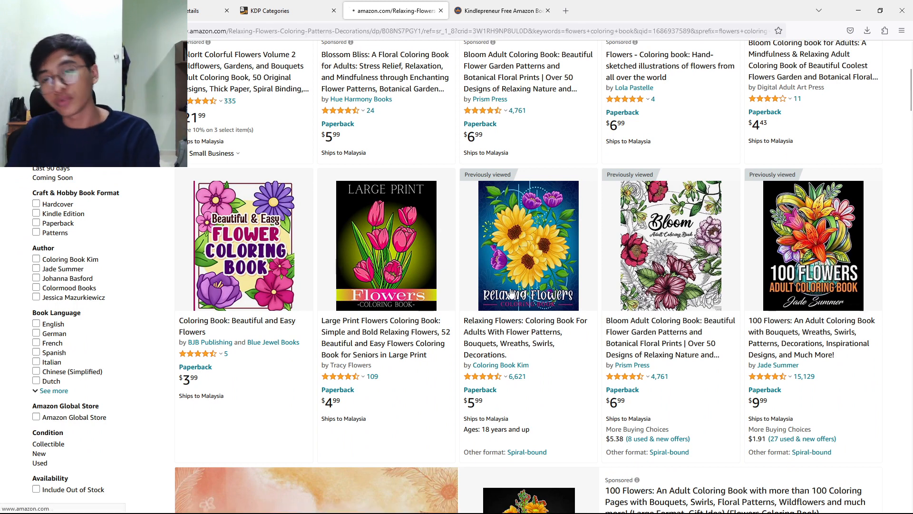
{"action": "scroll", "coordinate": [294, 227], "scroll_direction": "down", "scroll_amount": 2}
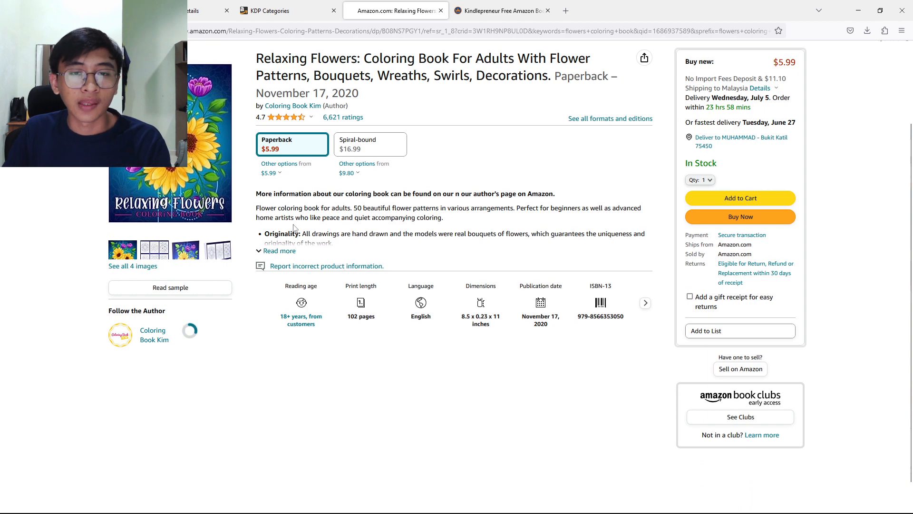
{"action": "left_click", "coordinate": [280, 251]}
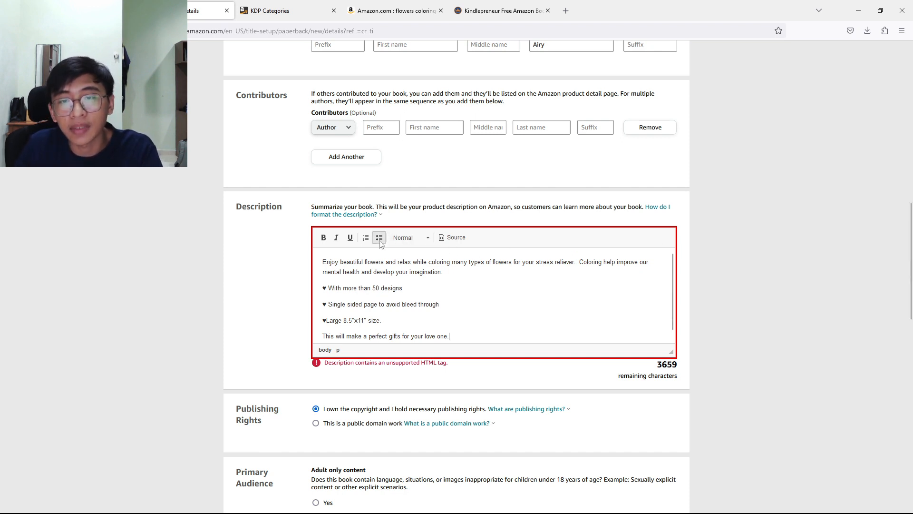
- Check the written description, declare ownership of the copyright and publishing rights, and answer No to adult only content
{"action": "scroll", "coordinate": [344, 299], "scroll_direction": "down", "scroll_amount": 1}
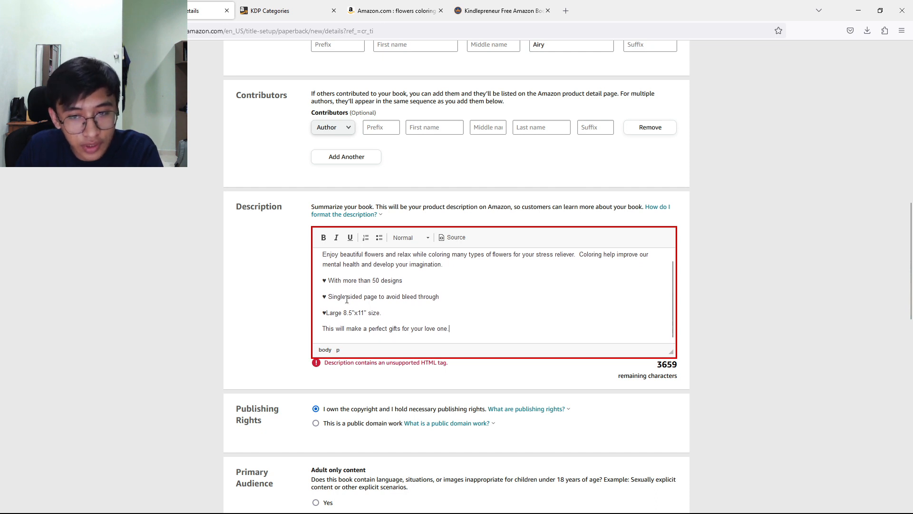
{"action": "scroll", "coordinate": [456, 331], "scroll_direction": "up", "scroll_amount": 1}
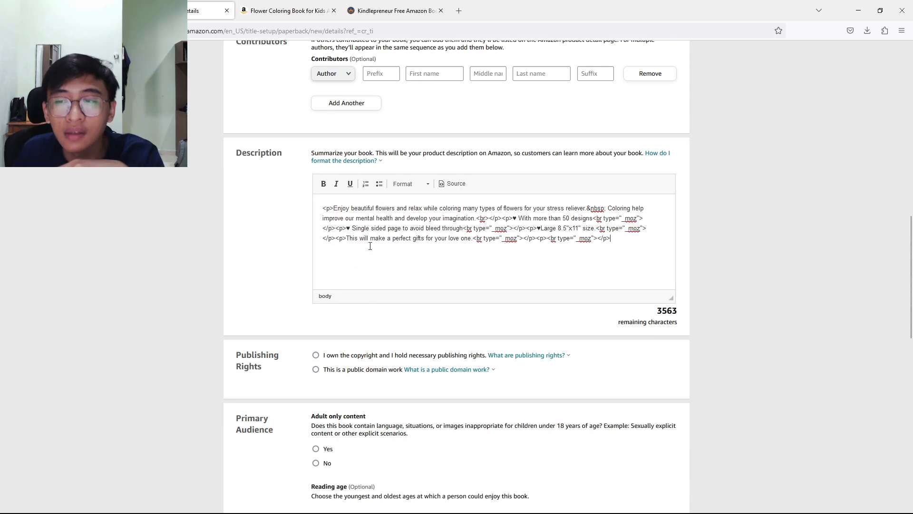
{"action": "scroll", "coordinate": [370, 251], "scroll_direction": "down", "scroll_amount": 3}
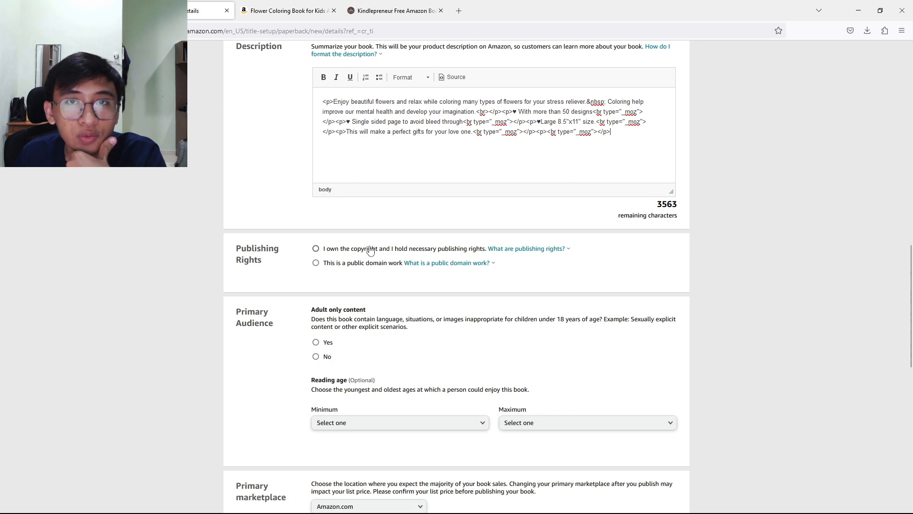
{"action": "left_click", "coordinate": [315, 248]}
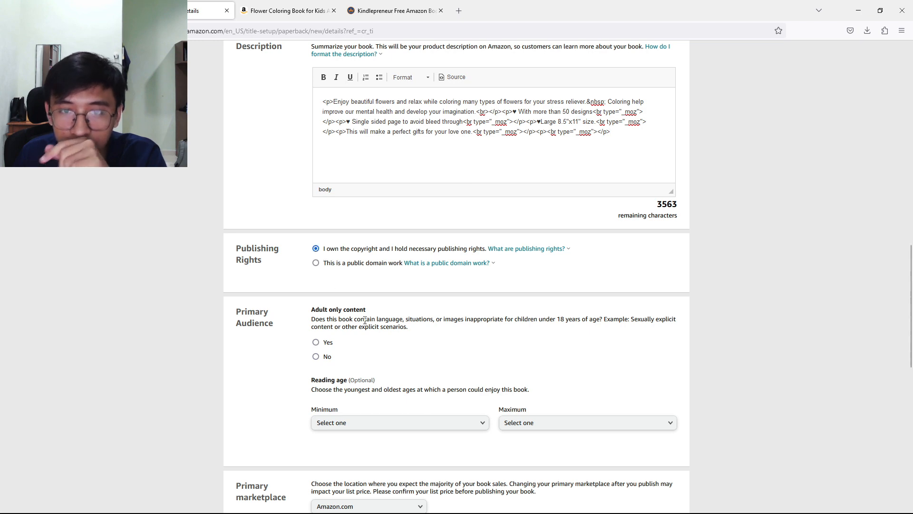
{"action": "scroll", "coordinate": [363, 322], "scroll_direction": "down", "scroll_amount": 2}
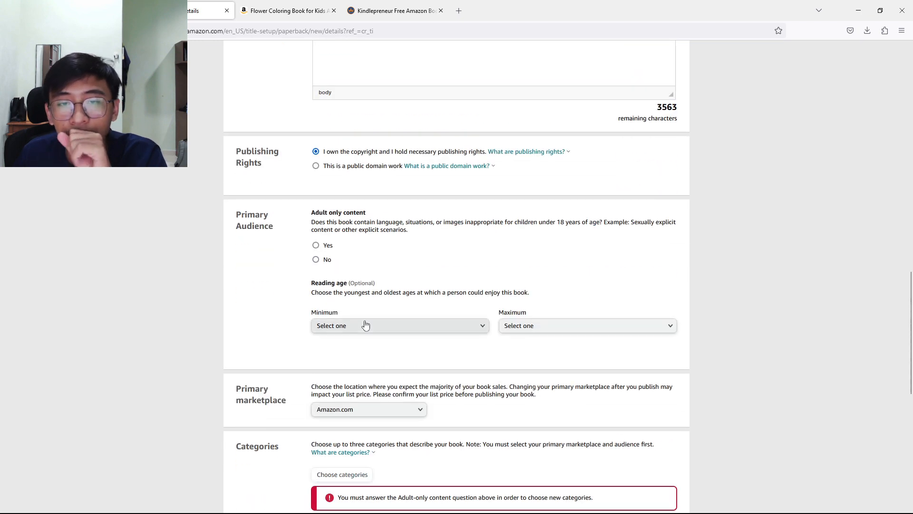
{"action": "left_click", "coordinate": [316, 259]}
- Choose the first category placement: Crafts, Hobbies & Home, Coloring Books for Grown-Ups, Flowers & Landscapes
{"action": "scroll", "coordinate": [274, 270], "scroll_direction": "down", "scroll_amount": 3}
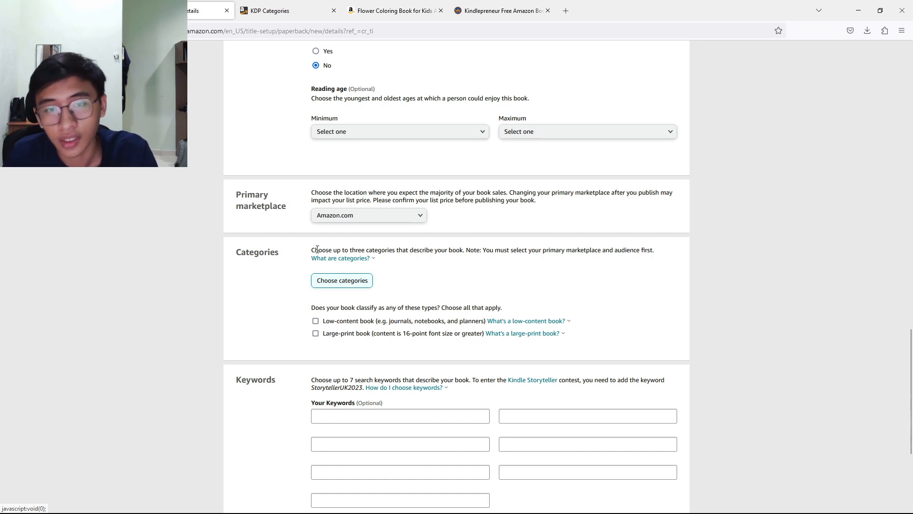
{"action": "mouse_move", "coordinate": [330, 268]}
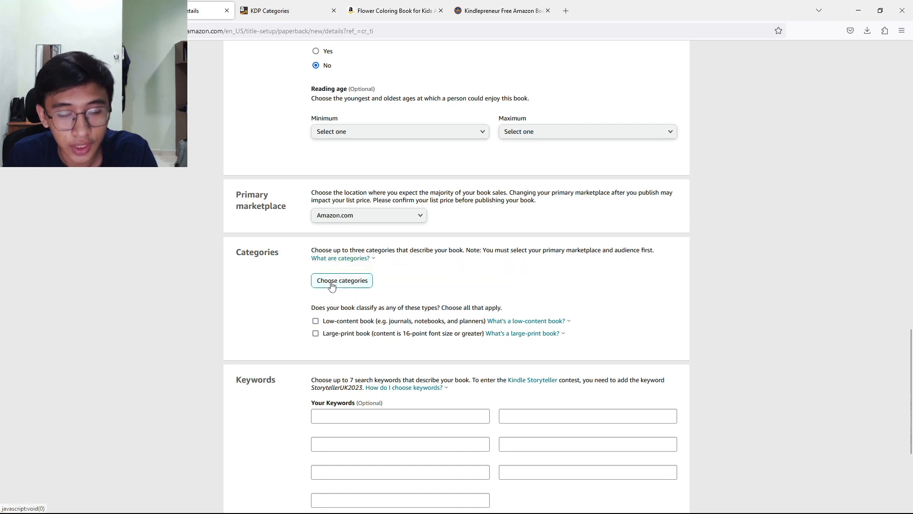
{"action": "left_click", "coordinate": [332, 284]}
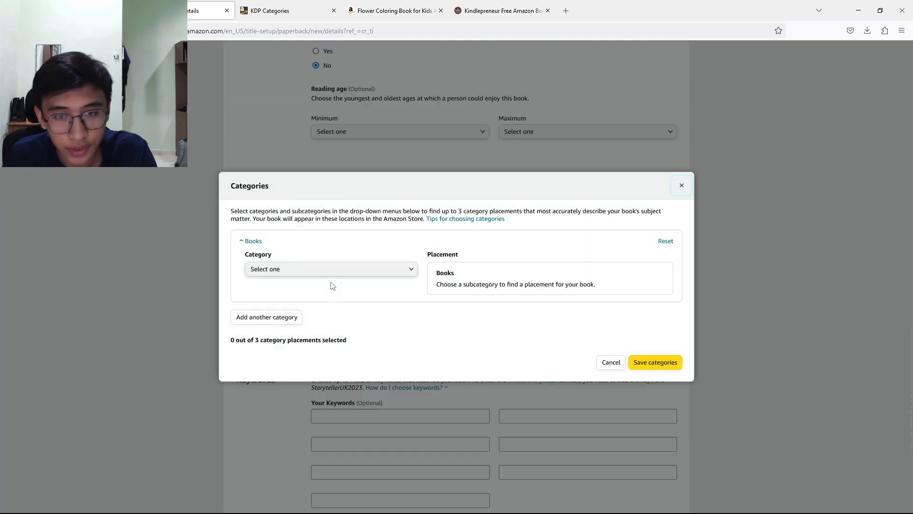
{"action": "left_click", "coordinate": [261, 269]}
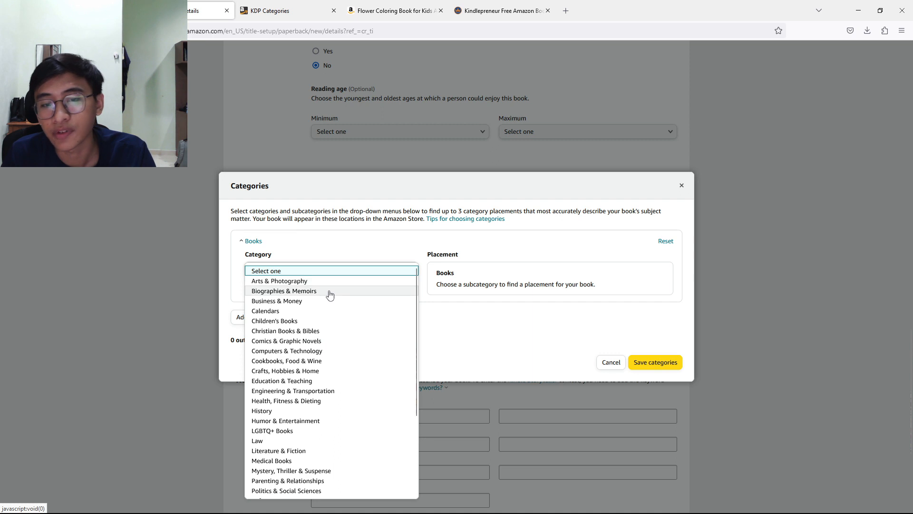
{"action": "scroll", "coordinate": [338, 361], "scroll_direction": "down", "scroll_amount": 3}
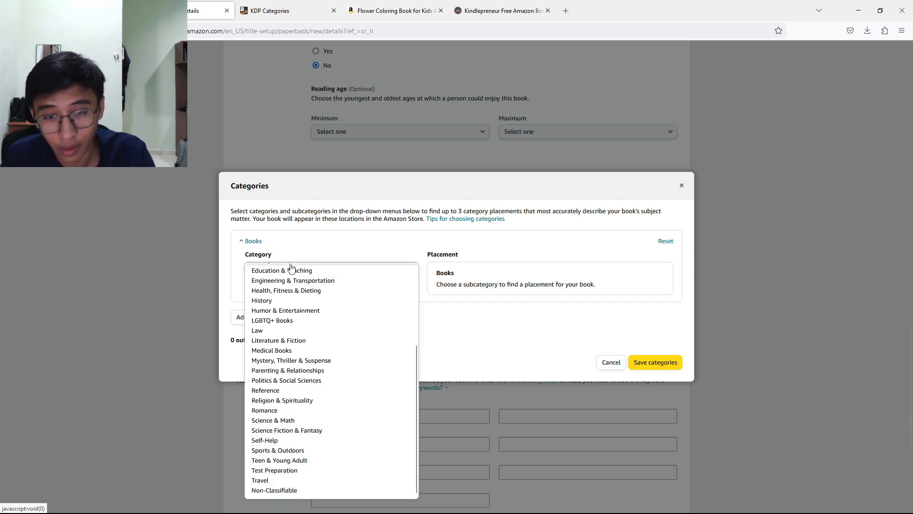
{"action": "scroll", "coordinate": [315, 384], "scroll_direction": "up", "scroll_amount": 3}
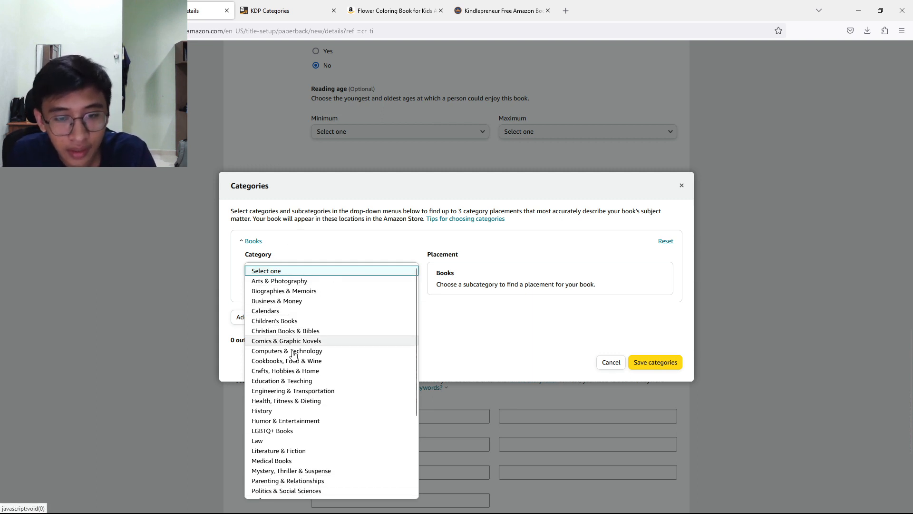
{"action": "left_click", "coordinate": [279, 371]}
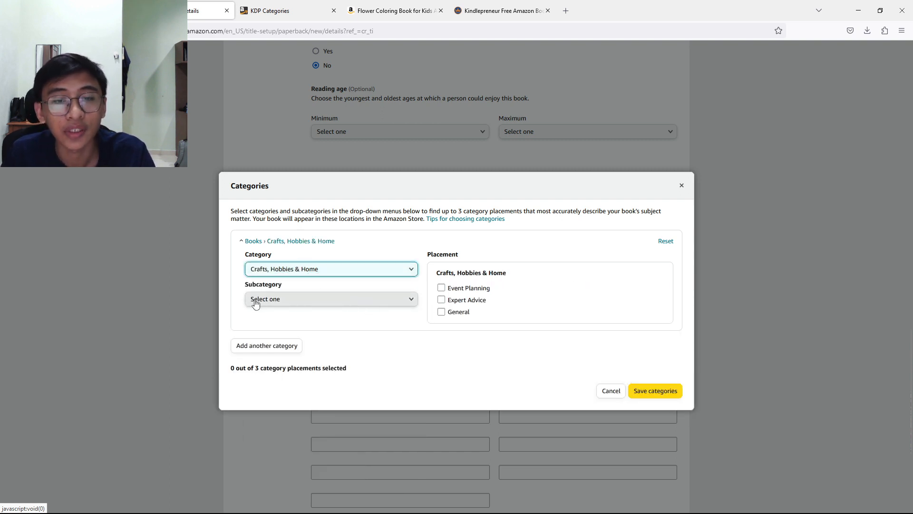
{"action": "left_click", "coordinate": [272, 299]}
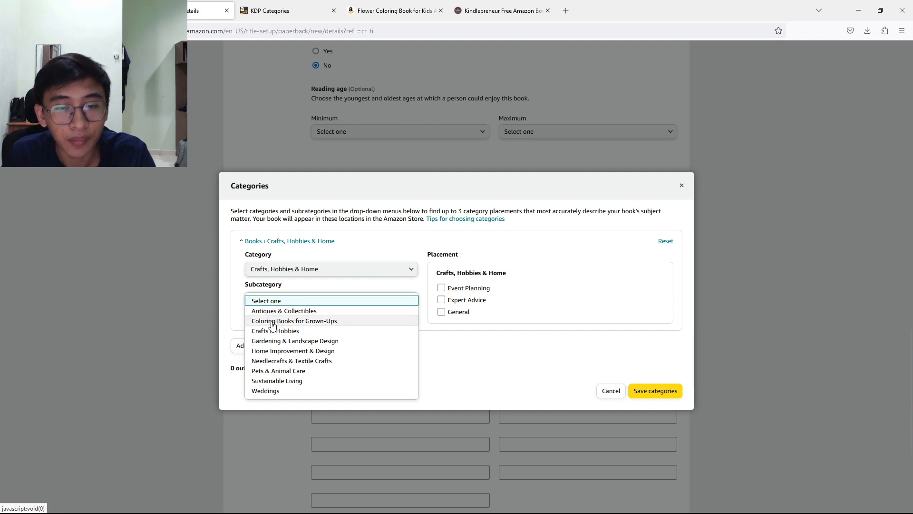
{"action": "left_click", "coordinate": [332, 321]}
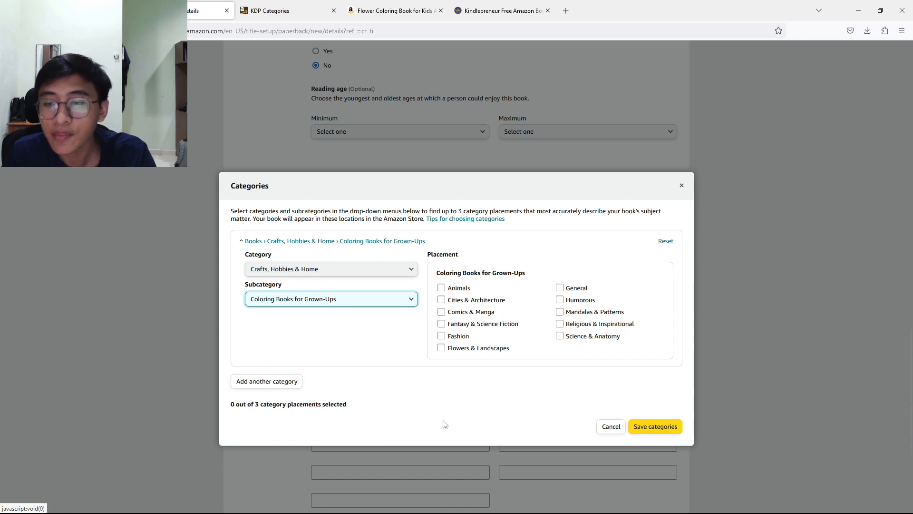
{"action": "left_click", "coordinate": [442, 348]}
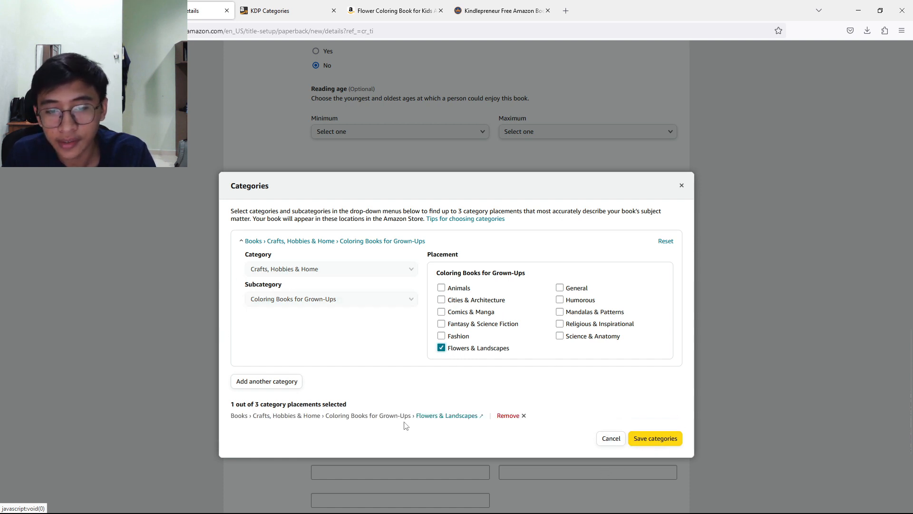
- Add a second category placement: Children's Books, Arts, Music & Photography, Art, General
{"action": "left_click", "coordinate": [252, 383]}
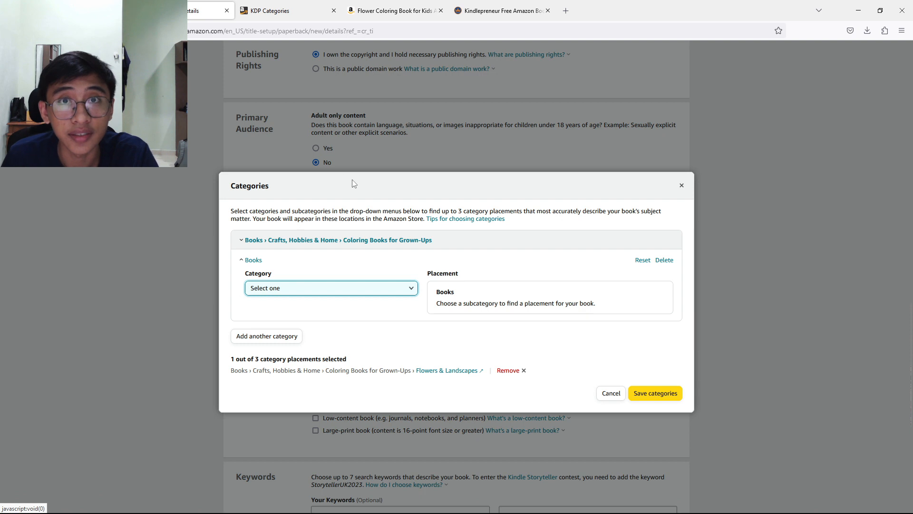
{"action": "left_click", "coordinate": [352, 287]}
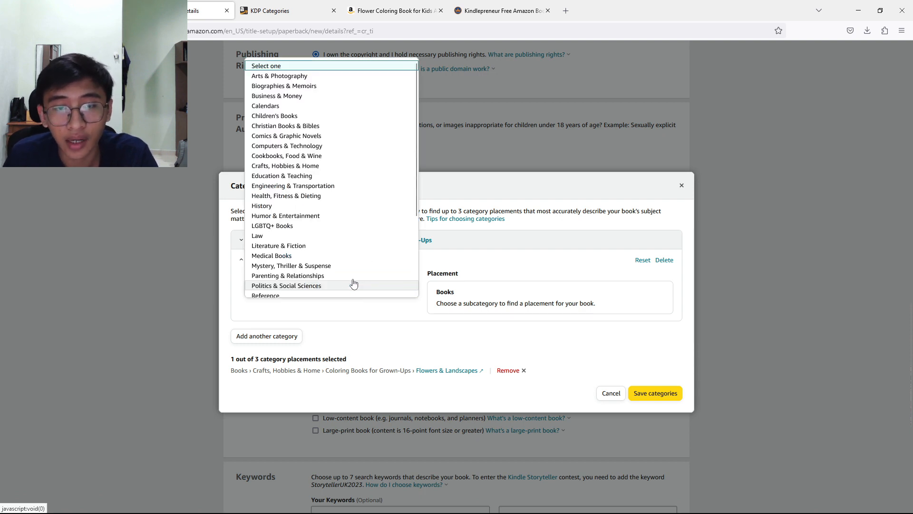
{"action": "left_click", "coordinate": [274, 116]}
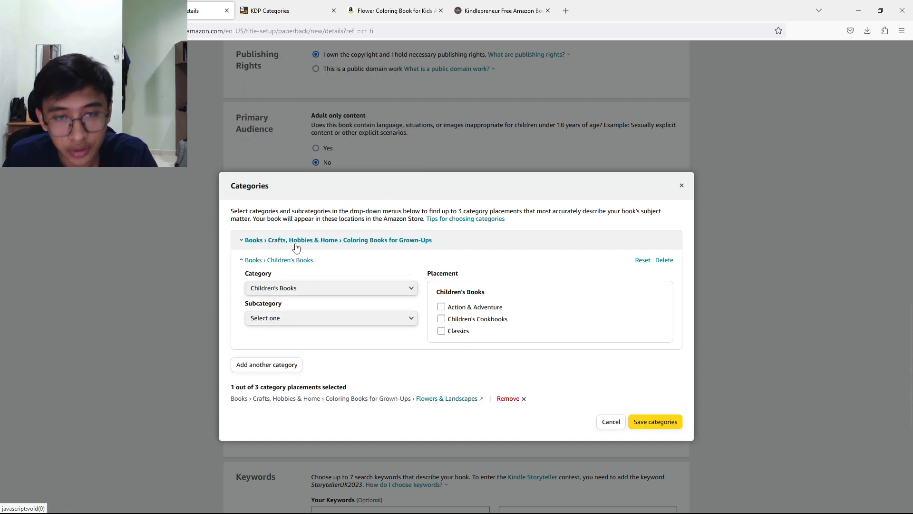
{"action": "left_click", "coordinate": [299, 325]}
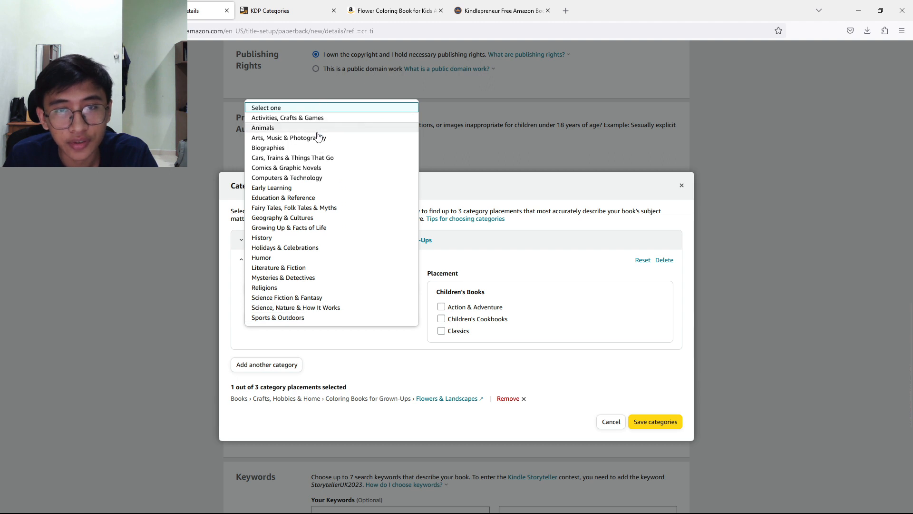
{"action": "left_click", "coordinate": [315, 137]}
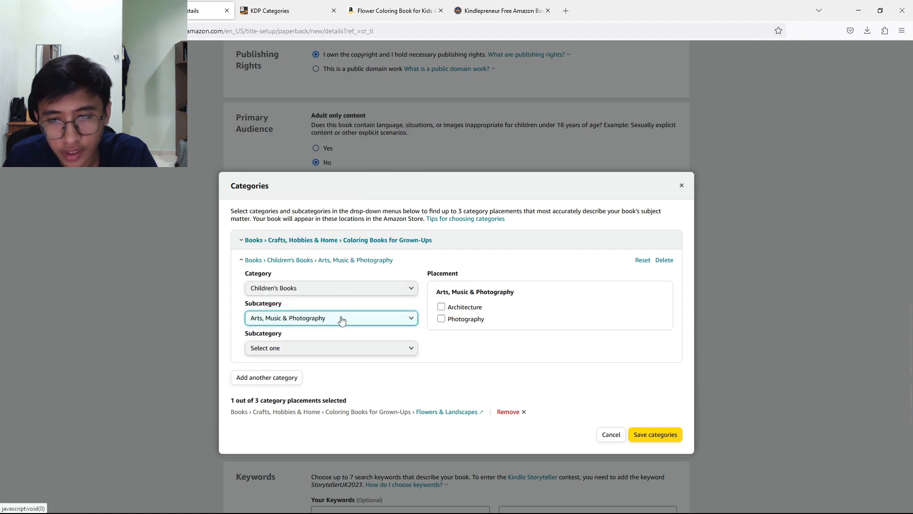
{"action": "left_click", "coordinate": [344, 357]}
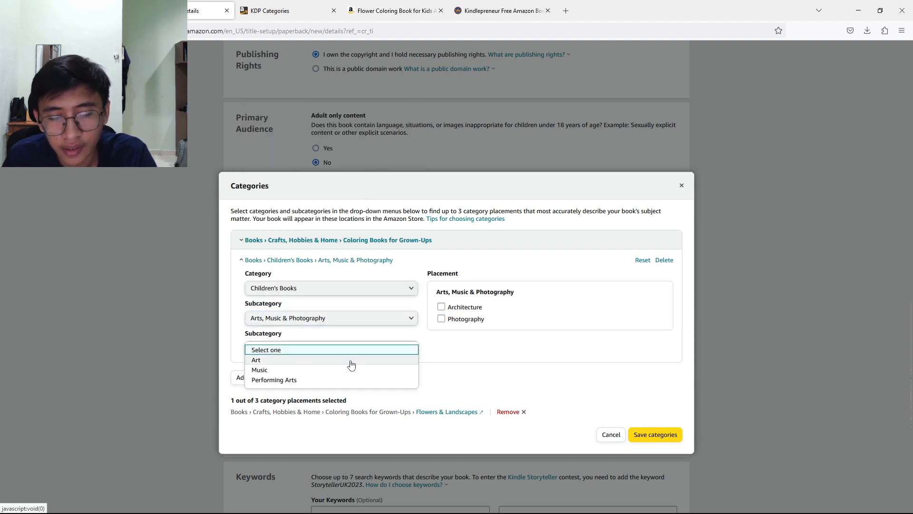
{"action": "left_click", "coordinate": [351, 364]}
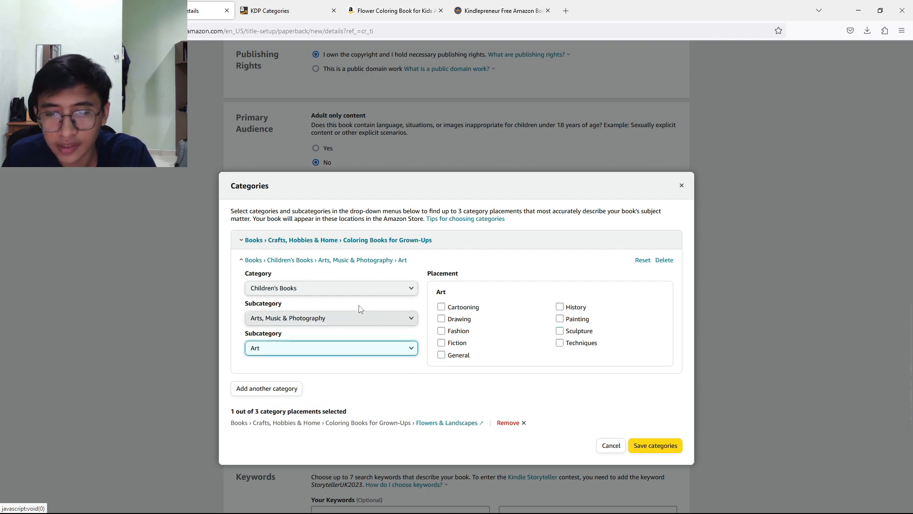
{"action": "left_click", "coordinate": [442, 355]}
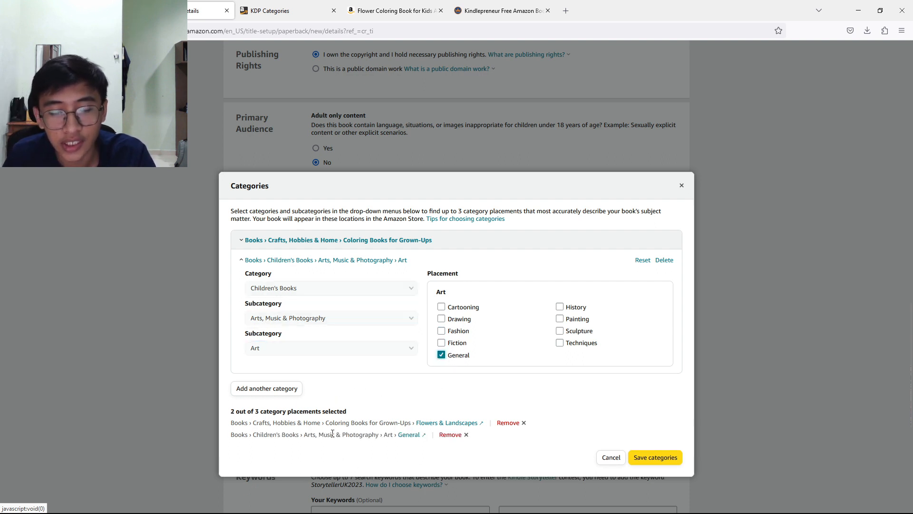
- Add a third category placement, Arts & Photography, Decorative Arts & Design, General, and save the categories
{"action": "left_click", "coordinate": [267, 390]}
{"action": "left_click", "coordinate": [297, 308]}
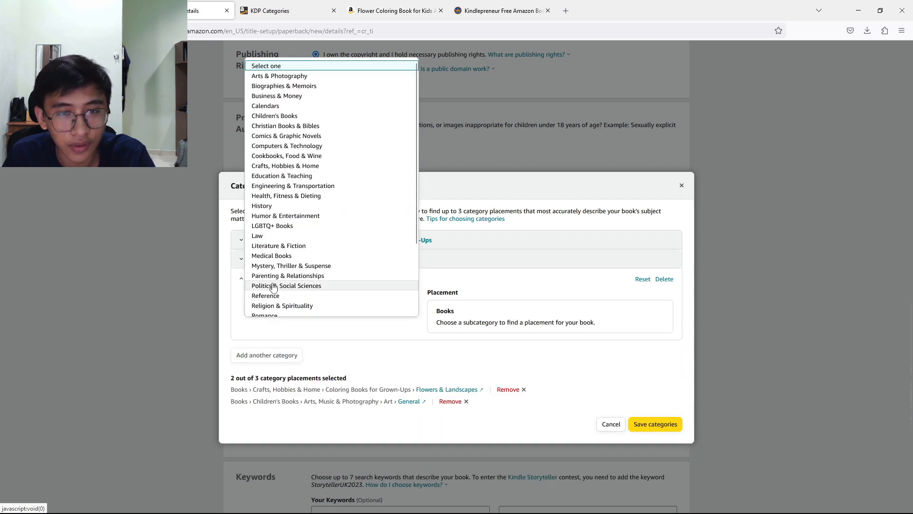
{"action": "left_click", "coordinate": [300, 77]}
{"action": "left_click", "coordinate": [394, 336]}
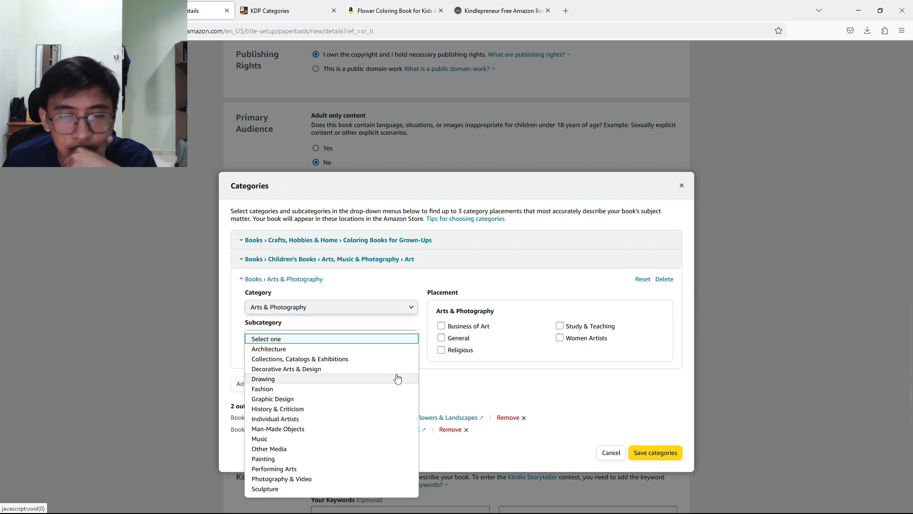
{"action": "left_click", "coordinate": [378, 369]}
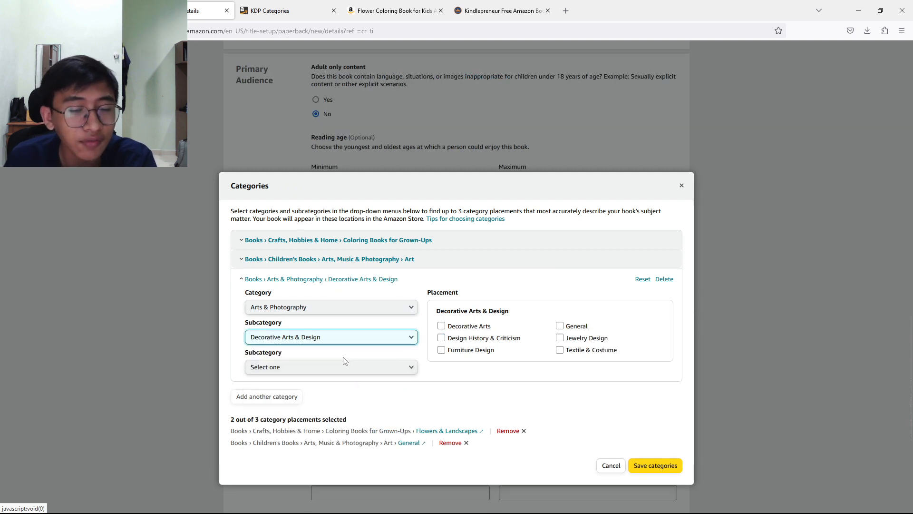
{"action": "left_click", "coordinate": [561, 327]}
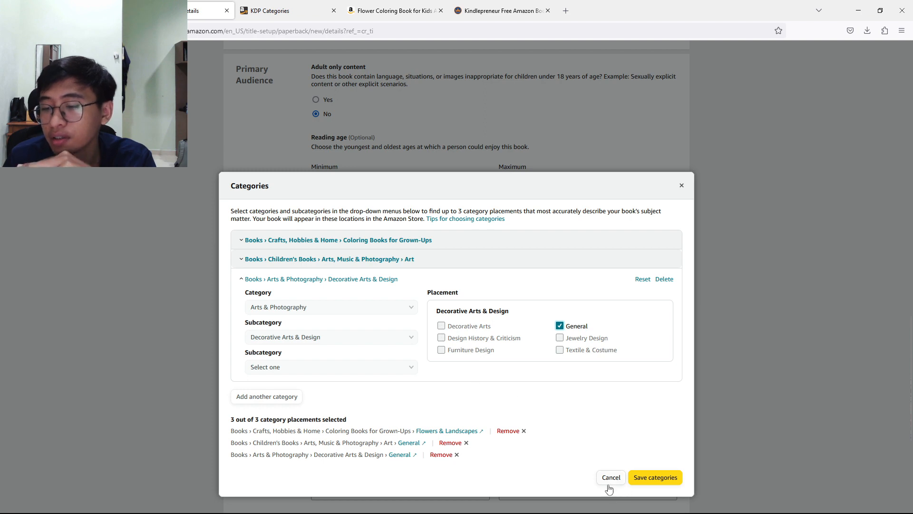
{"action": "left_click", "coordinate": [655, 477]}
- Switch to Amazon and look up the search suggestions for "flowers coloring book" as keyword ideas
{"action": "scroll", "coordinate": [402, 378], "scroll_direction": "down", "scroll_amount": 1}
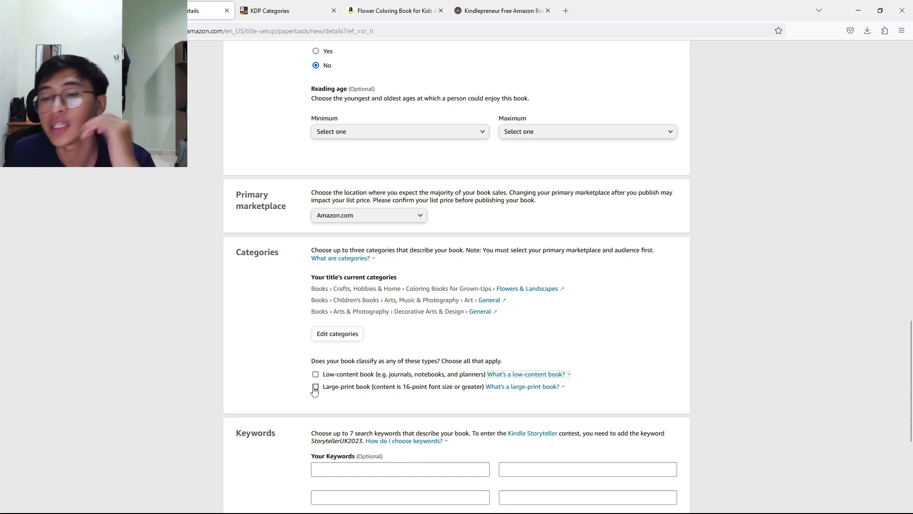
{"action": "scroll", "coordinate": [341, 385], "scroll_direction": "down", "scroll_amount": 5}
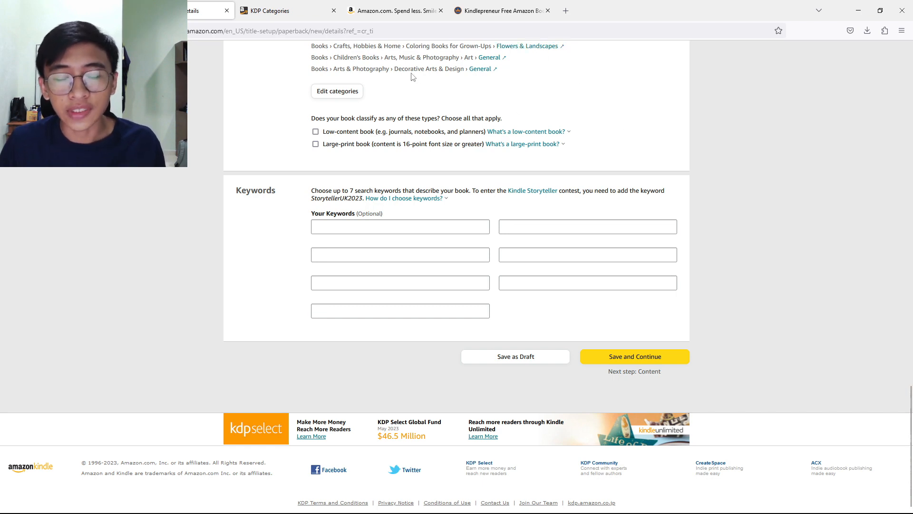
{"action": "left_click", "coordinate": [383, 10]}
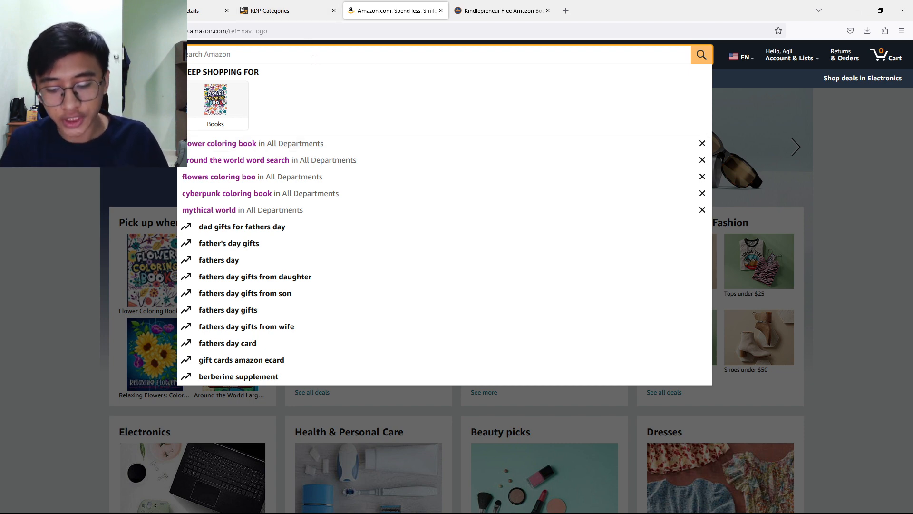
{"action": "type", "text": "flowers co"}
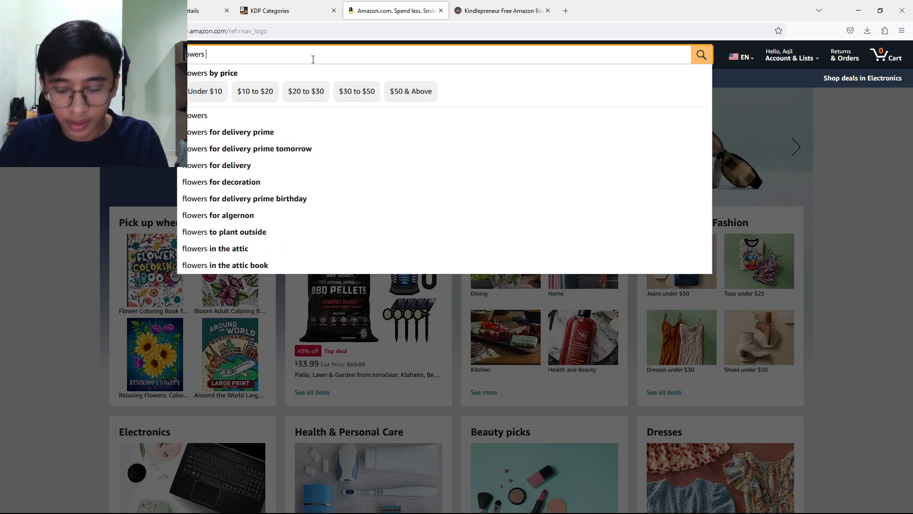
{"action": "type", "text": "loring book"}
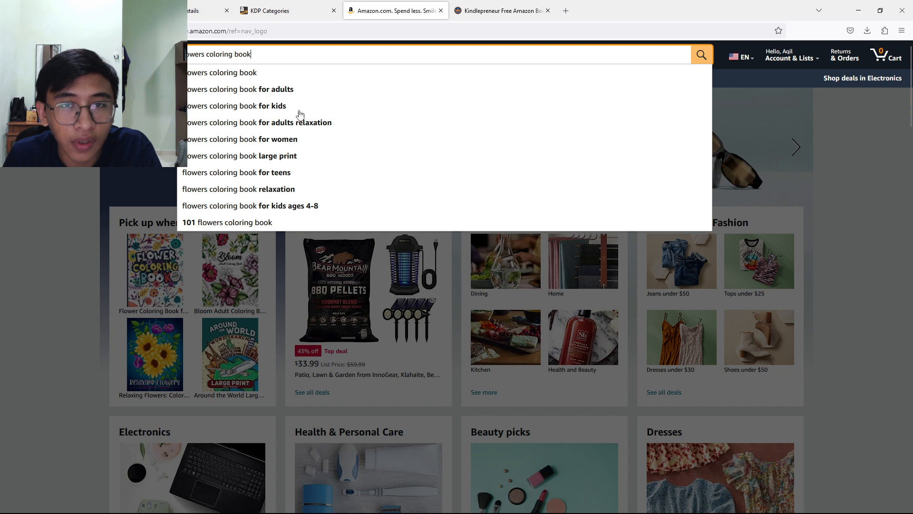
- Return to the KDP book details and fill the first keyword field with "adults, kids, teens, adults relaxation"
{"action": "left_click", "coordinate": [209, 11]}
{"action": "left_click", "coordinate": [389, 224]}
{"action": "type", "text": "adults, kids"}
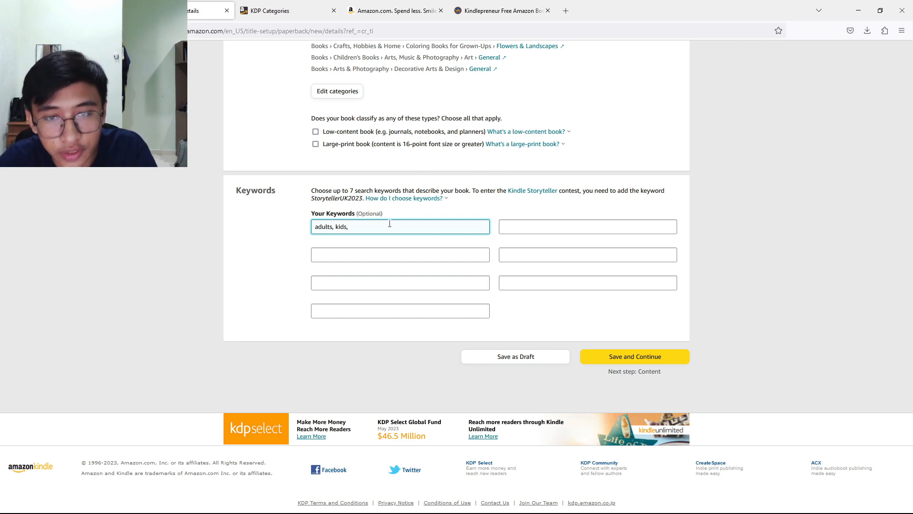
{"action": "type", "text": ", teens,"}
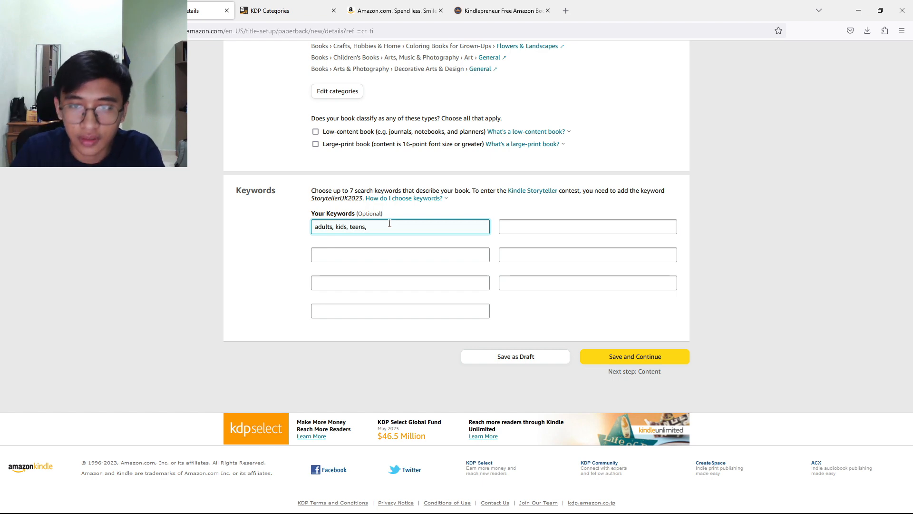
{"action": "left_click", "coordinate": [394, 11]}
{"action": "left_click", "coordinate": [204, 10]}
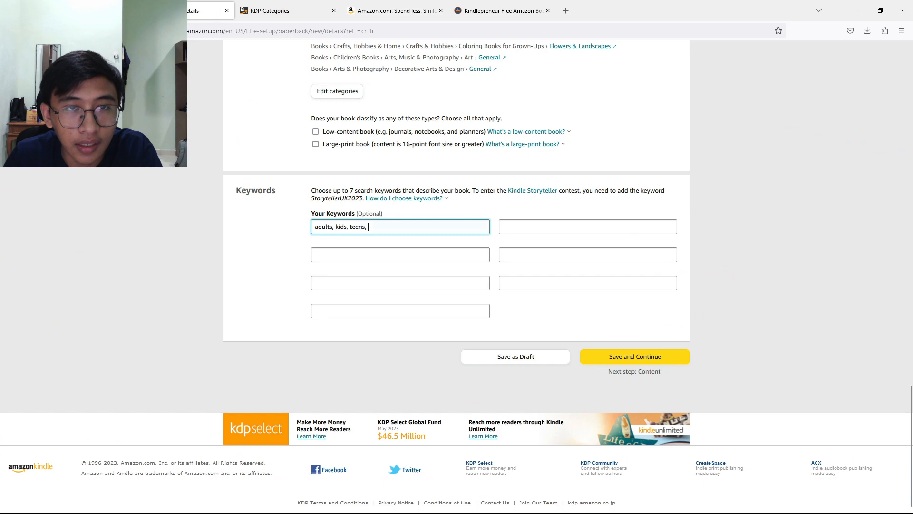
{"action": "type", "text": "adult"}
{"action": "type", "text": "s relaxation"}
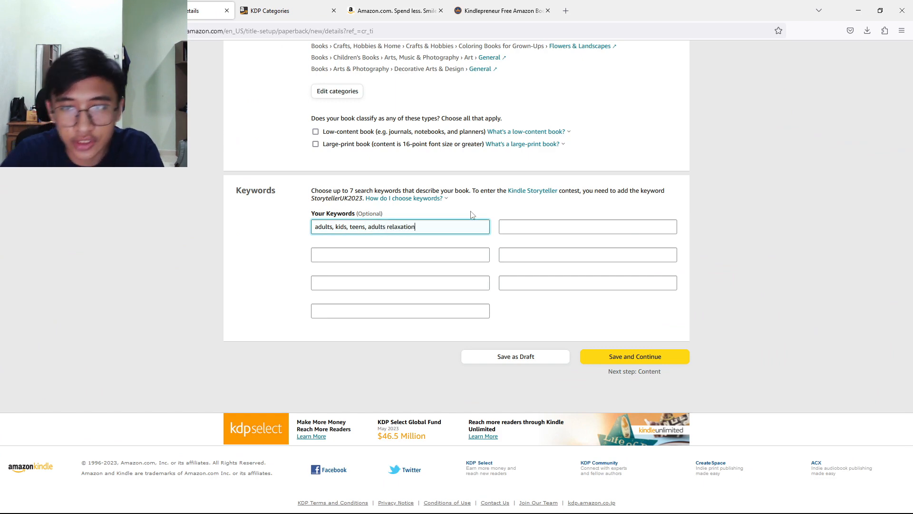
- Recheck the Amazon search suggestions and append "women" to the first keyword field
{"action": "key", "text": "ctrl+Tab"}
{"action": "key", "text": "ctrl+Tab"}
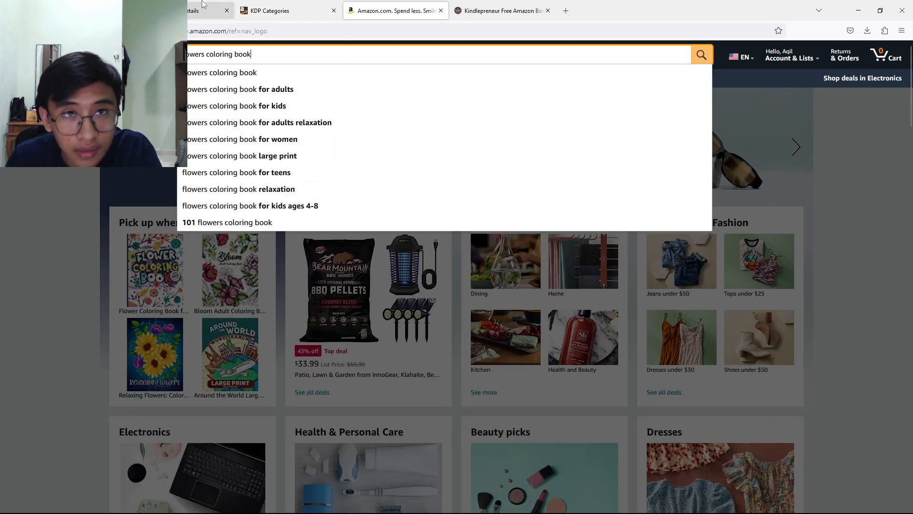
{"action": "key", "text": "ctrl+shift+Tab"}
{"action": "key", "text": "ctrl+shift+Tab"}
{"action": "type", "text": ", wome"}
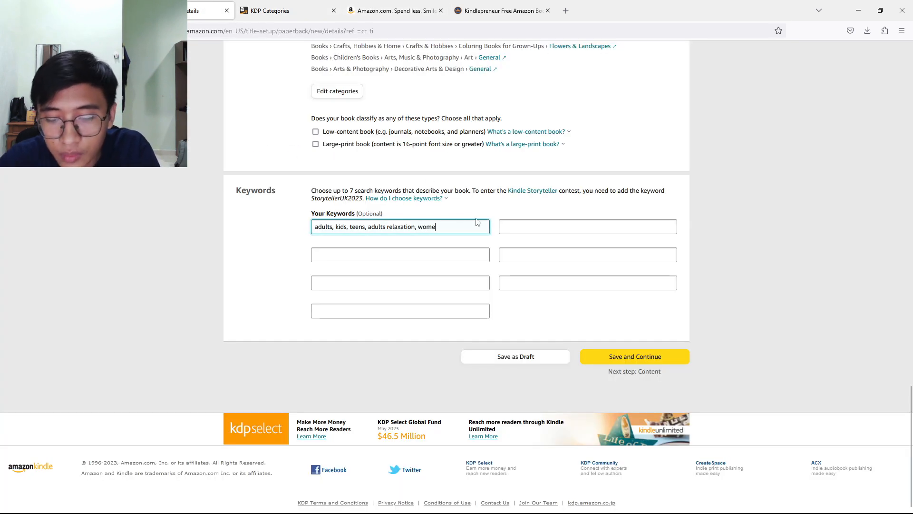
{"action": "type", "text": "n, "}
{"action": "type", "text": "lar"}
{"action": "key", "text": "BackSpace"}
{"action": "key", "text": "BackSpace"}
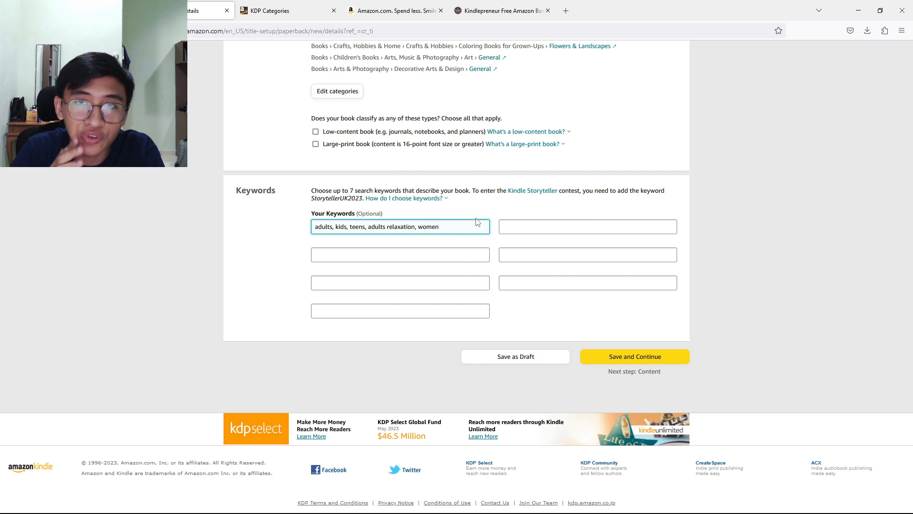
- Fill the second keyword field with "large print, 101 flowers," based on the Amazon search suggestions
{"action": "key", "text": "Tab"}
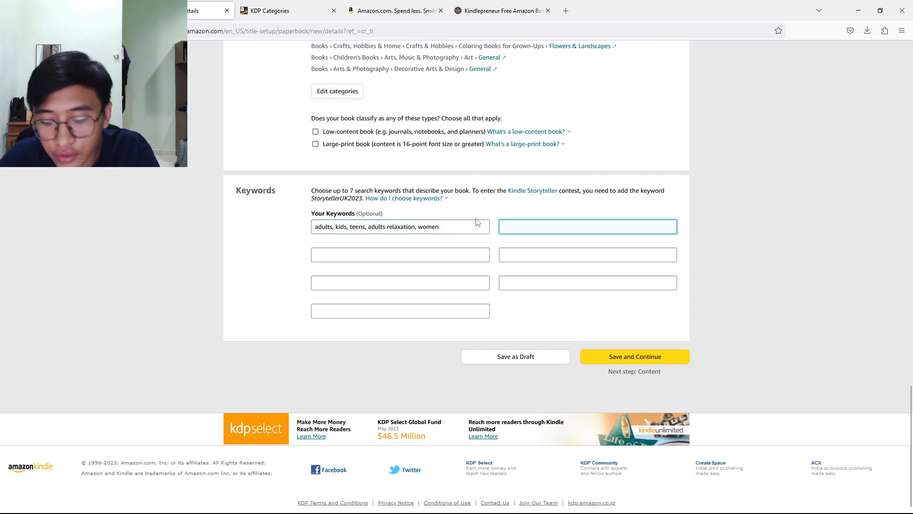
{"action": "type", "text": "large pri"}
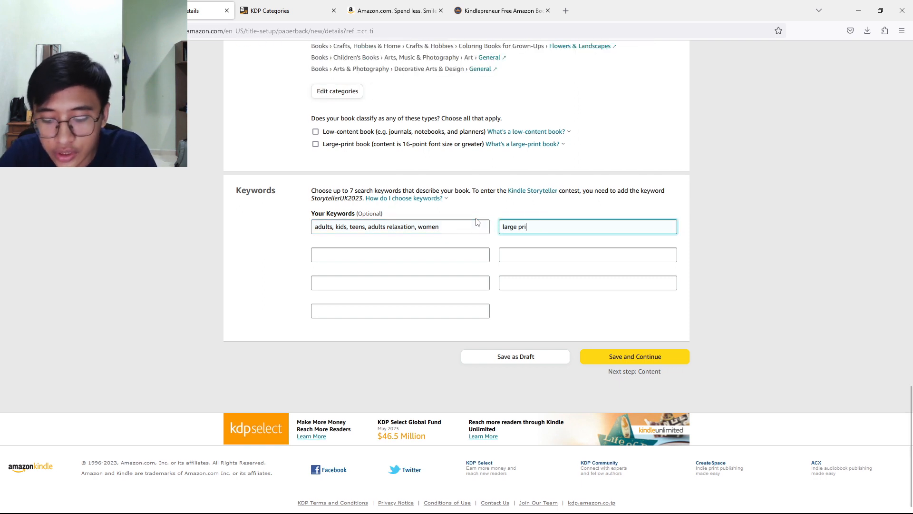
{"action": "type", "text": "nt,"}
{"action": "left_click", "coordinate": [284, 9]}
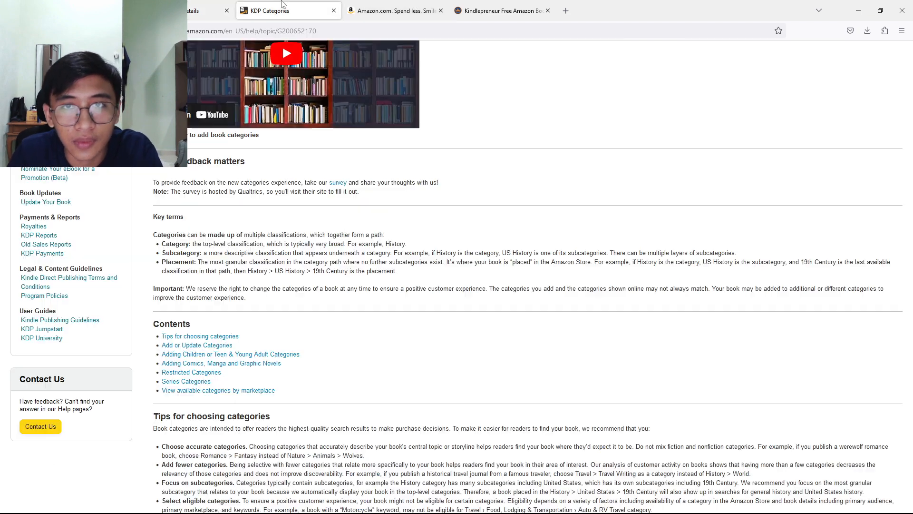
{"action": "left_click", "coordinate": [420, 6]}
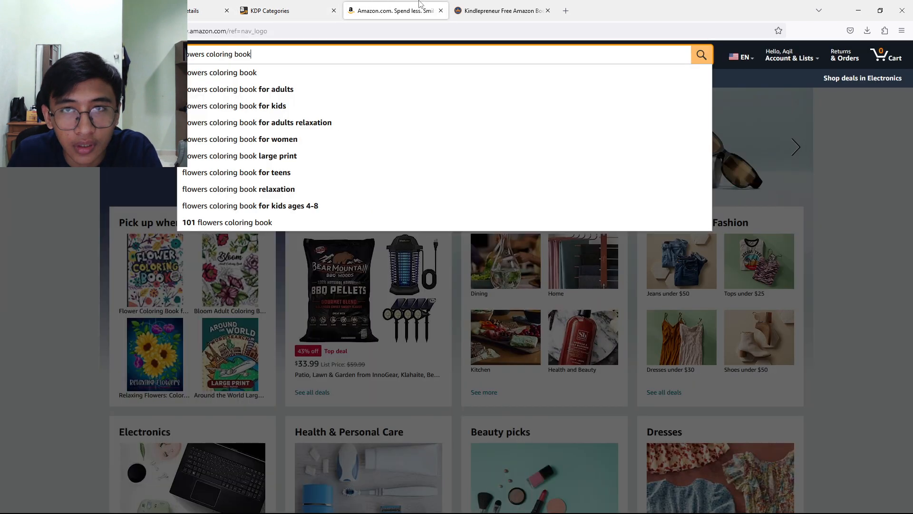
{"action": "left_click", "coordinate": [195, 4]}
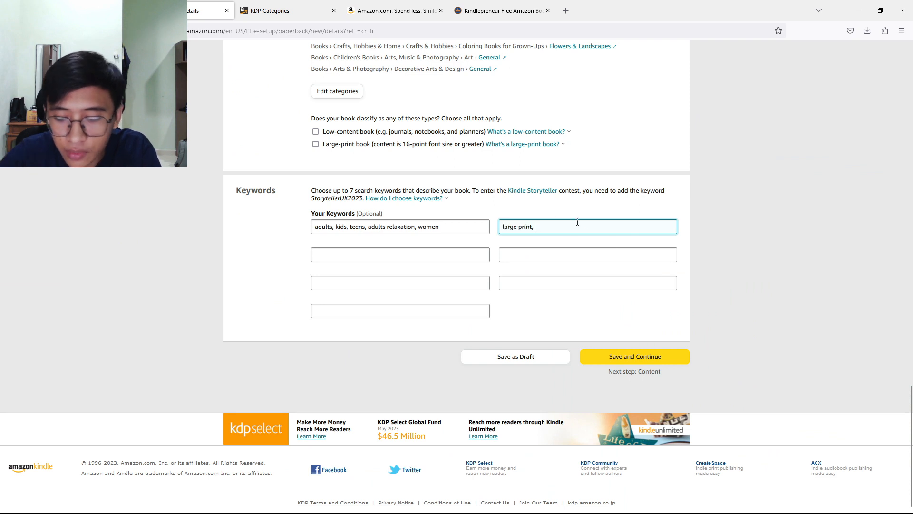
{"action": "type", "text": "101 flowers,"}
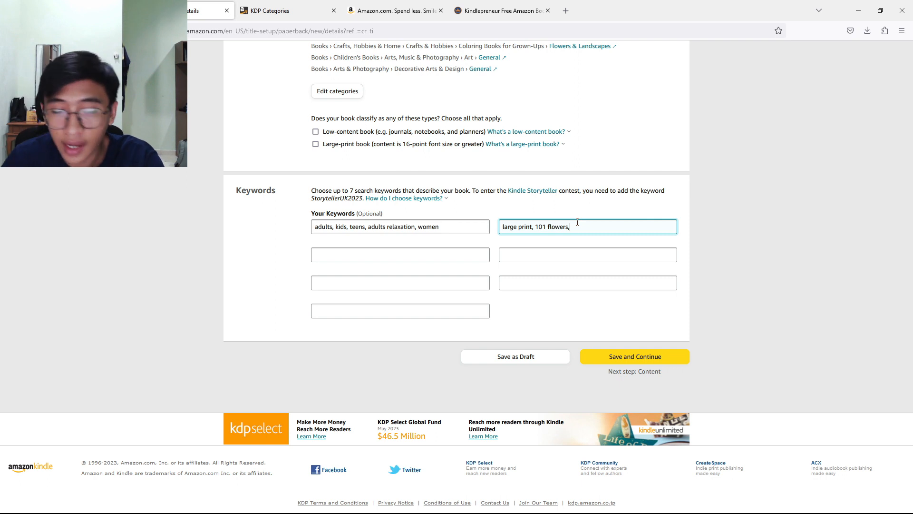
- Enter "garden, florist" in the third keyword field
{"action": "left_click", "coordinate": [400, 252]}
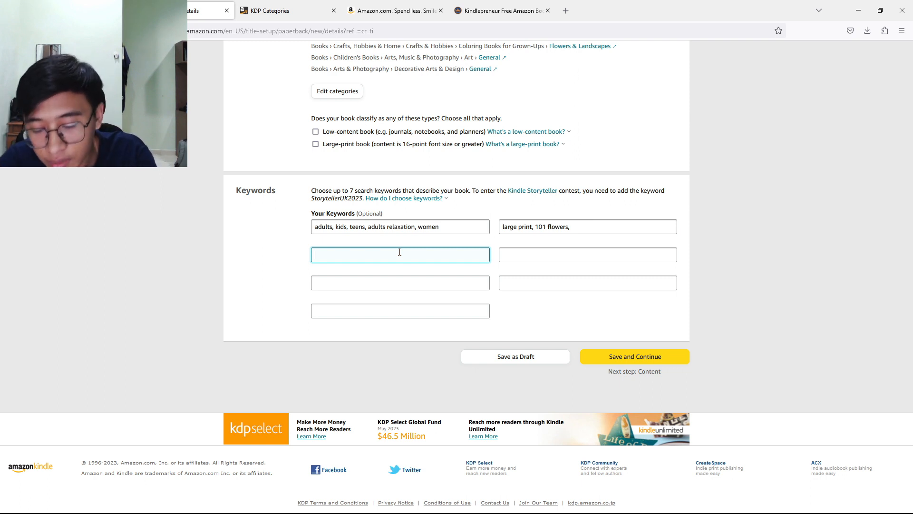
{"action": "type", "text": "gard"}
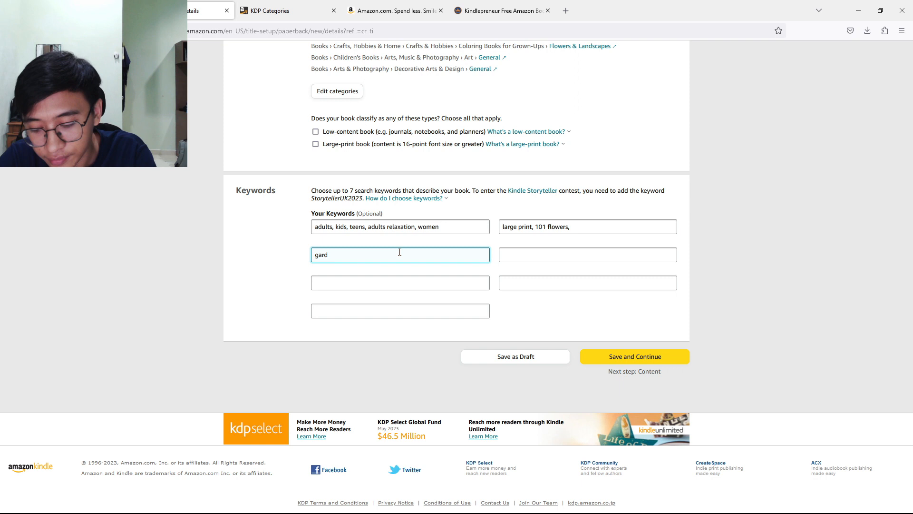
{"action": "type", "text": "en, florist"}
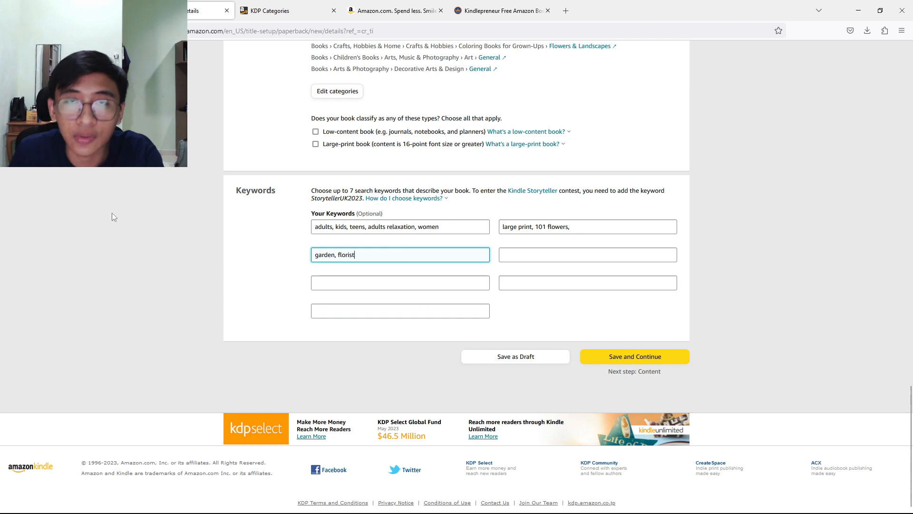
- Search Amazon for "flowers coloring book" and examine the listed titles for more keyword ideas
{"action": "left_click", "coordinate": [395, 10]}
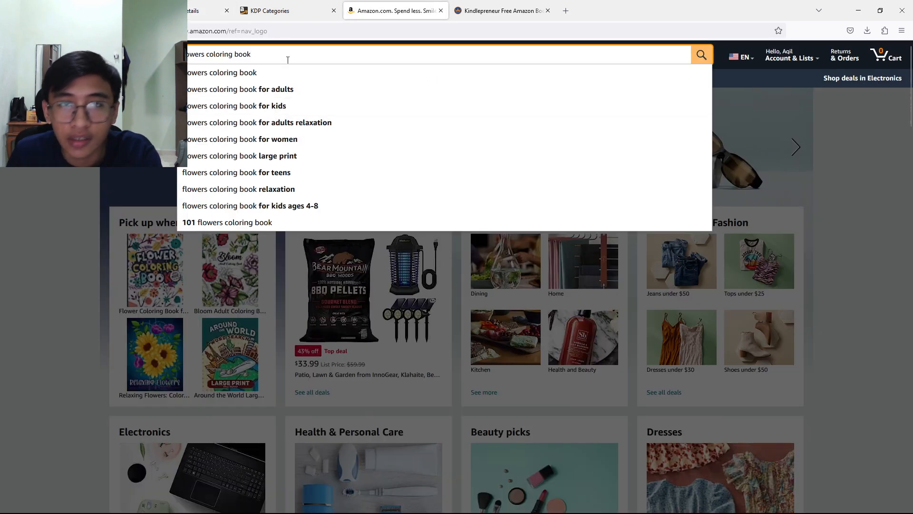
{"action": "key", "text": "Return"}
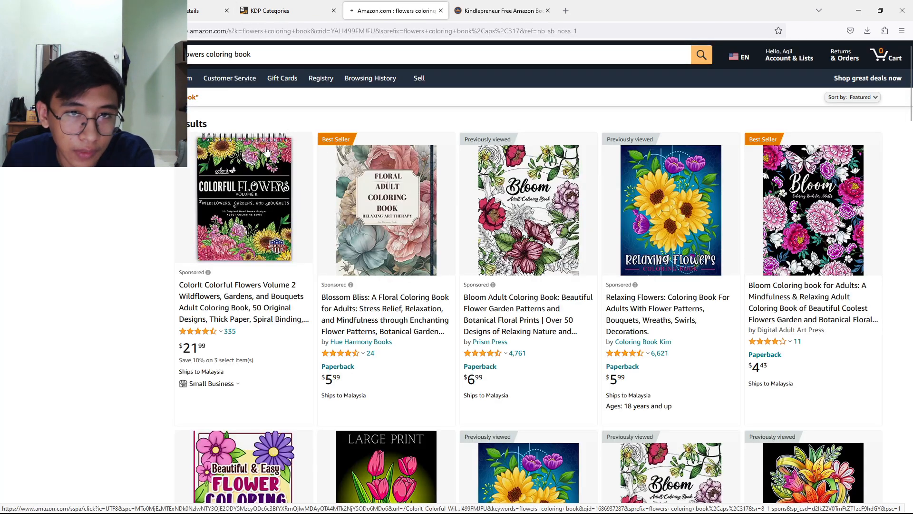
{"action": "scroll", "coordinate": [534, 312], "scroll_direction": "down", "scroll_amount": 1}
{"action": "scroll", "coordinate": [534, 313], "scroll_direction": "down", "scroll_amount": 5}
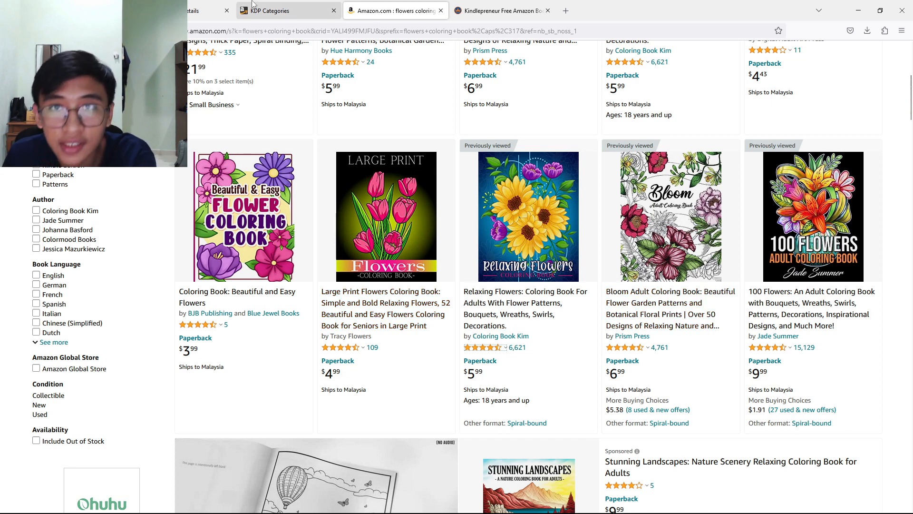
- Extend the third keyword field in KDP with "botanical, bauquet, florals", consulting the Amazon results for wording
{"action": "left_click", "coordinate": [285, 10]}
{"action": "left_click", "coordinate": [200, 10]}
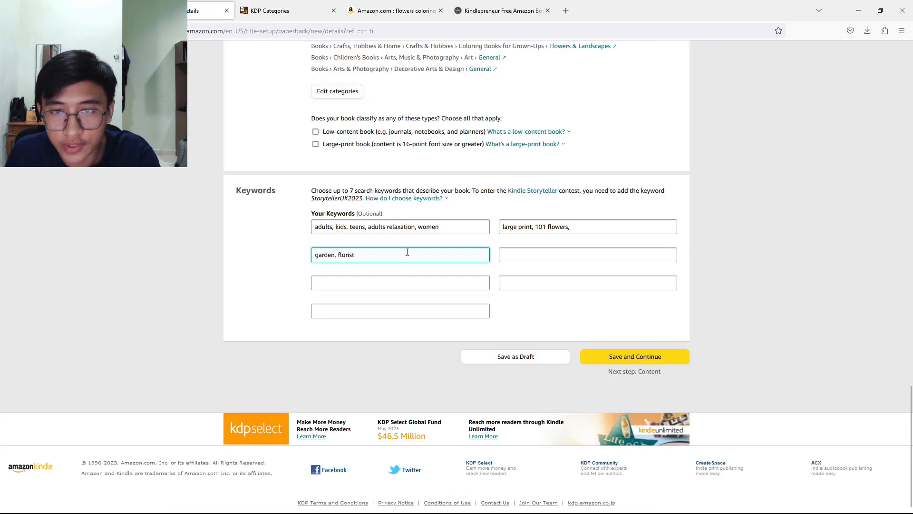
{"action": "type", "text": ", bota"}
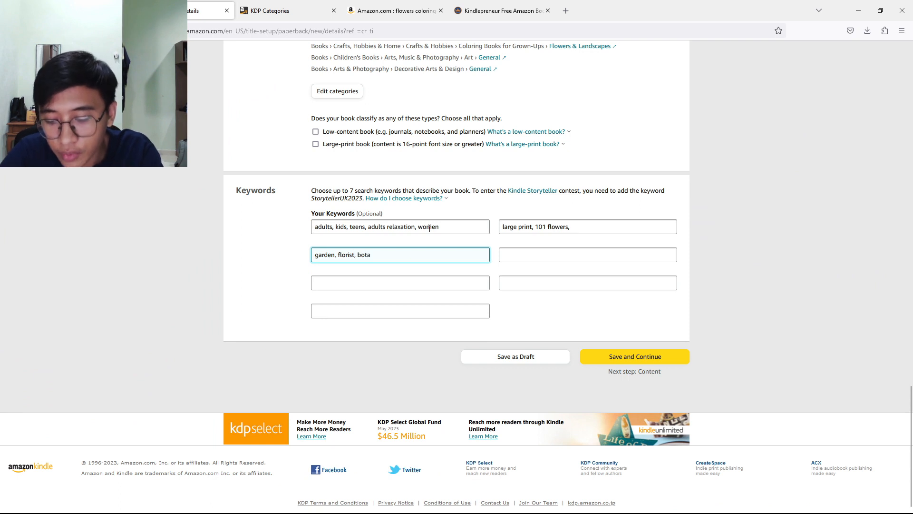
{"action": "type", "text": "nical, bauquet"}
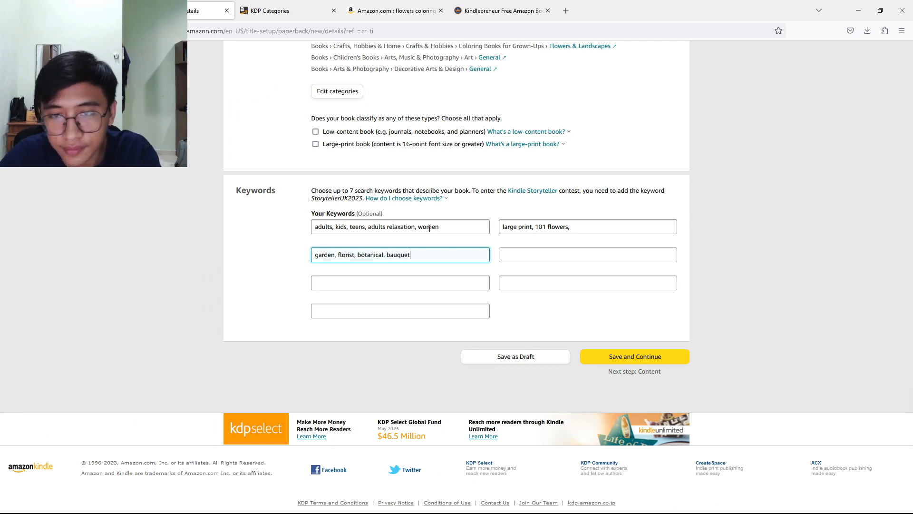
{"action": "left_click", "coordinate": [395, 10]}
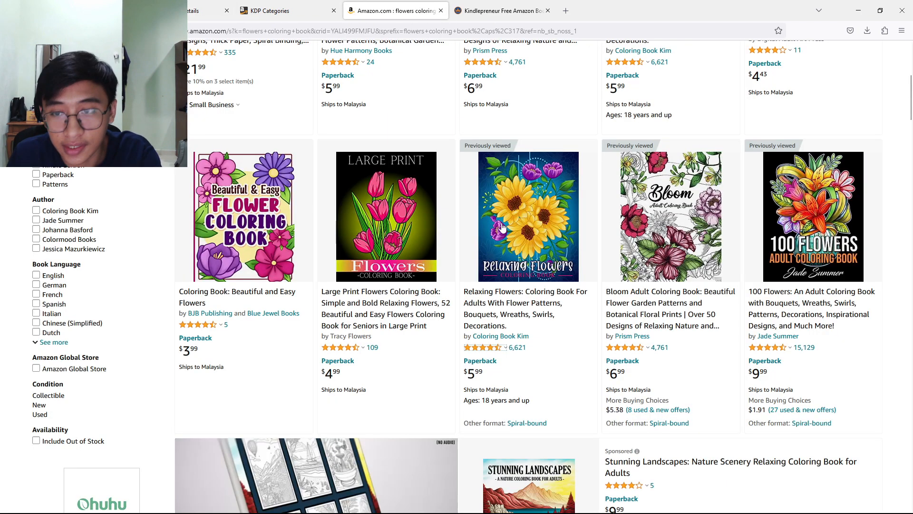
{"action": "left_click", "coordinate": [288, 8]}
{"action": "left_click", "coordinate": [222, 5]}
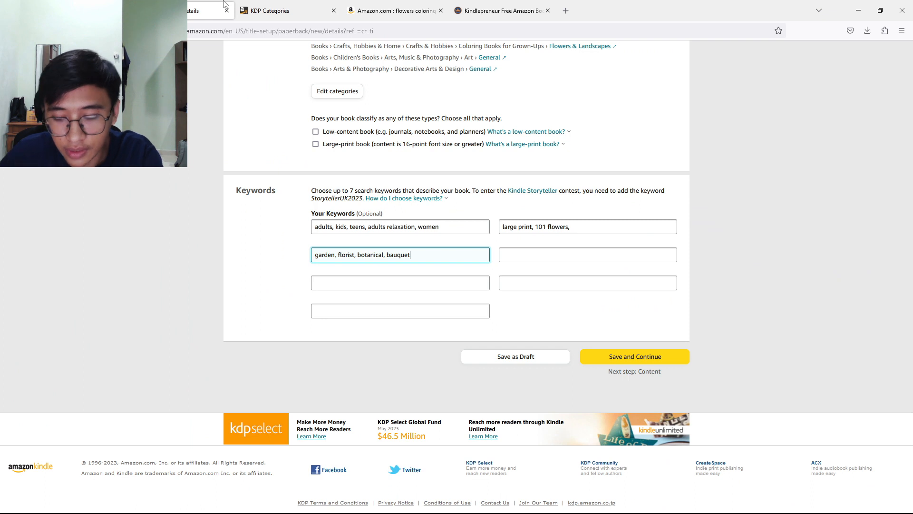
{"action": "type", "text": "florals"}
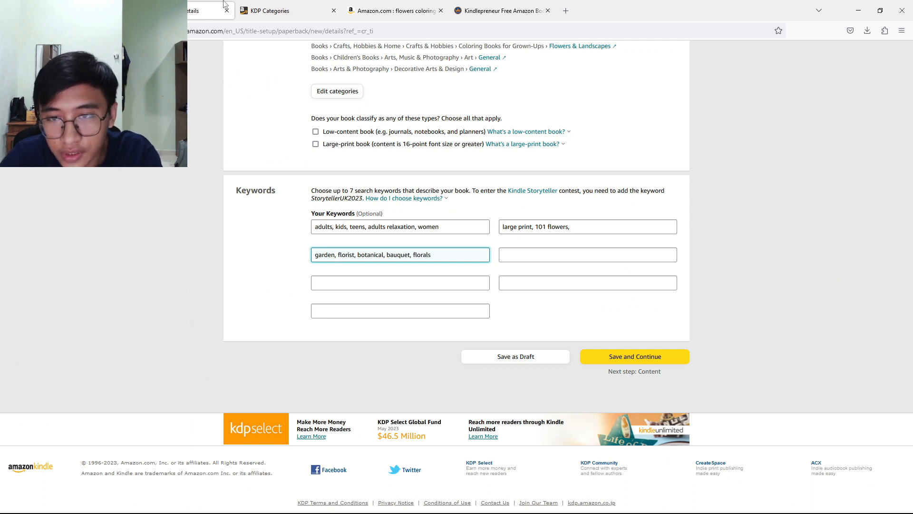
{"action": "key", "text": "Tab"}
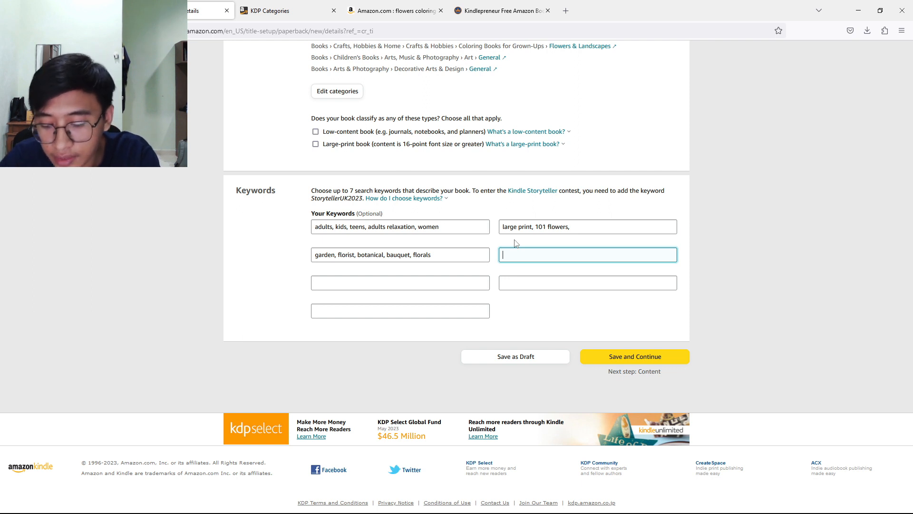
- Enter "paintings, activity book, shading," in the fourth keyword field
{"action": "type", "text": "paintin"}
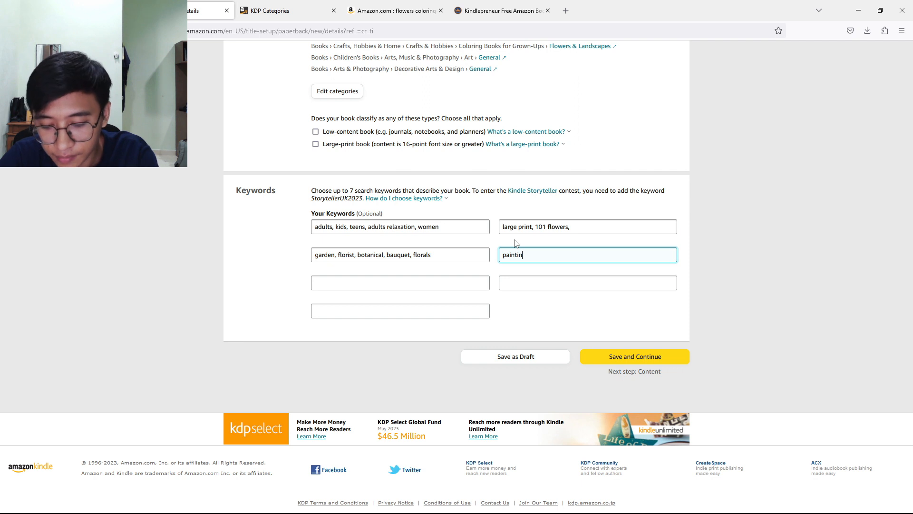
{"action": "type", "text": "gs, activity "}
{"action": "type", "text": "v"}
{"action": "type", "text": "ook, shading,"}
{"action": "key", "text": "Tab"}
- Enter "stress reliever, inspirational, creativity" in the fifth keyword field
{"action": "type", "text": "stre"}
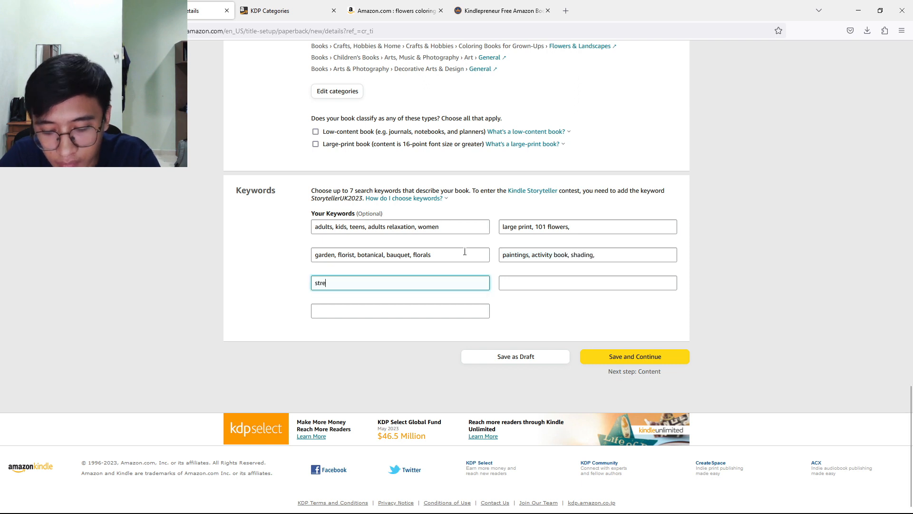
{"action": "type", "text": "ss reliever, inspirat"}
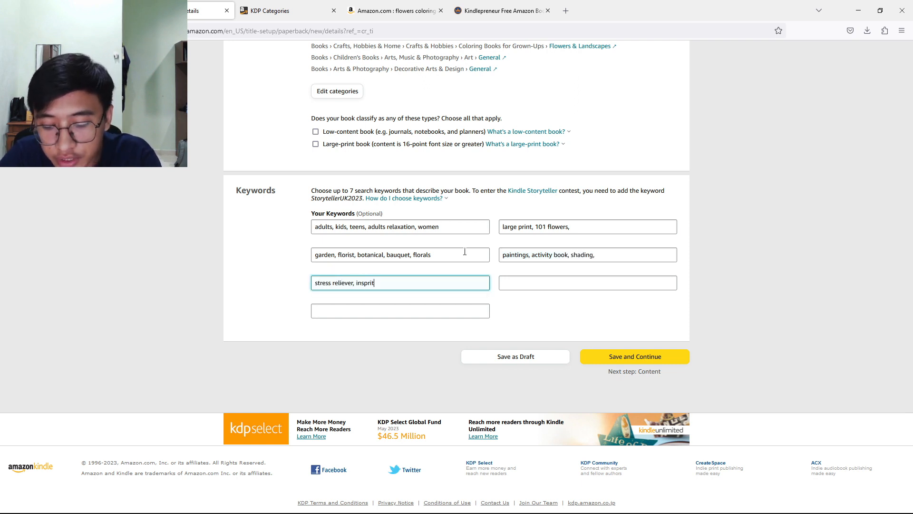
{"action": "type", "text": "i"}
{"action": "key", "text": "BackSpace"}
{"action": "key", "text": "BackSpace"}
{"action": "type", "text": "irational, creativity"}
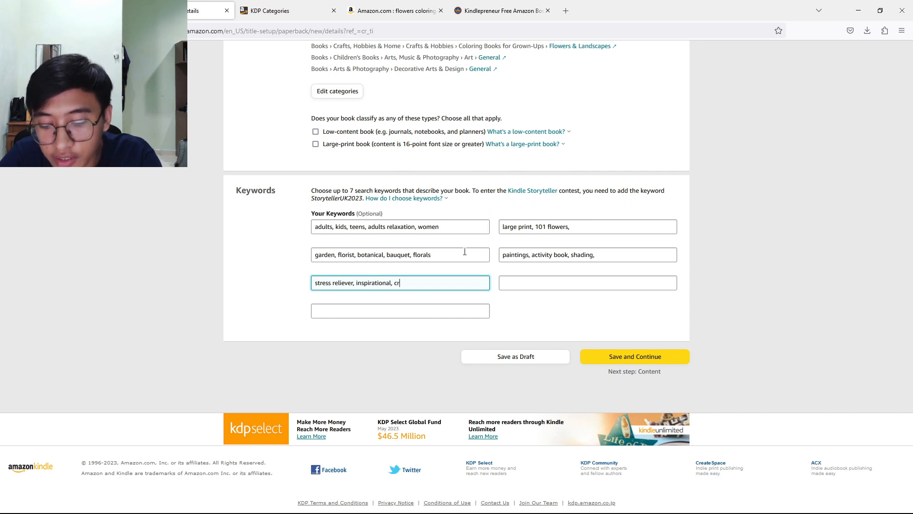
- Enter "gifts, presents, suprise, birthday" in the sixth keyword field
{"action": "left_click", "coordinate": [544, 276]}
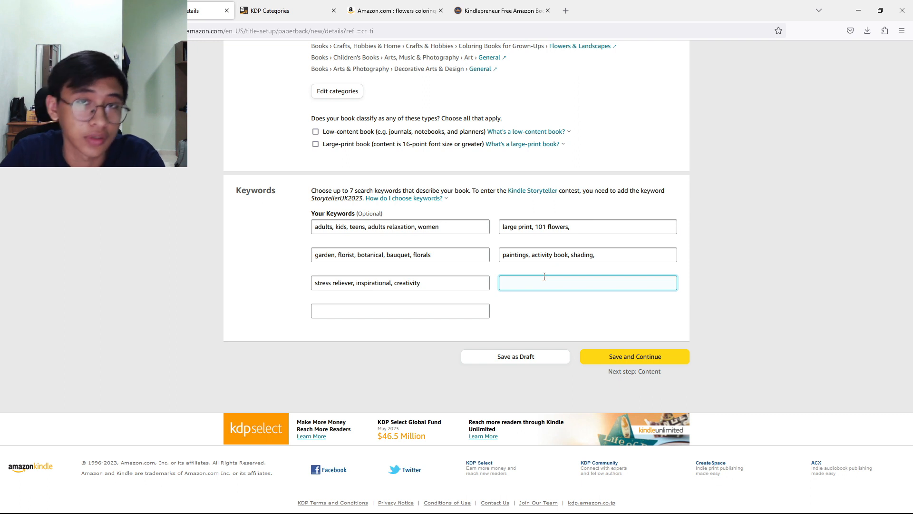
{"action": "type", "text": "gist"}
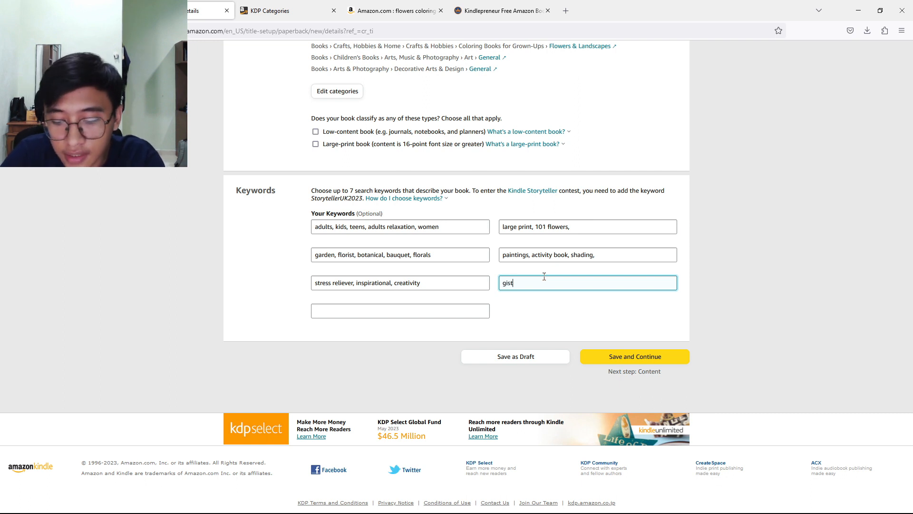
{"action": "type", "text": "dfts, presents, suprise, birthday"}
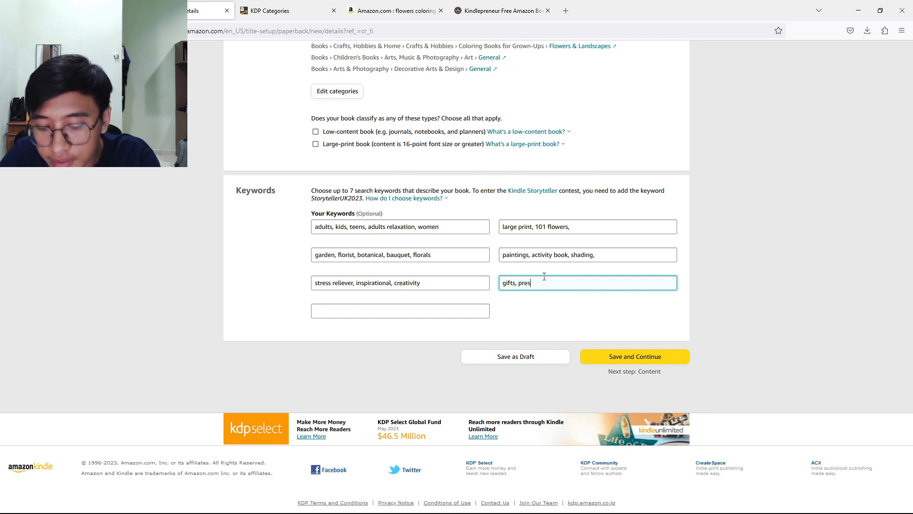
- Enter "beautiful, colourful, unique, illustration" in the seventh keyword field, and save the paperback details to continue to the content page
{"action": "left_click", "coordinate": [395, 308]}
{"action": "type", "text": "beautiful, colourful"}
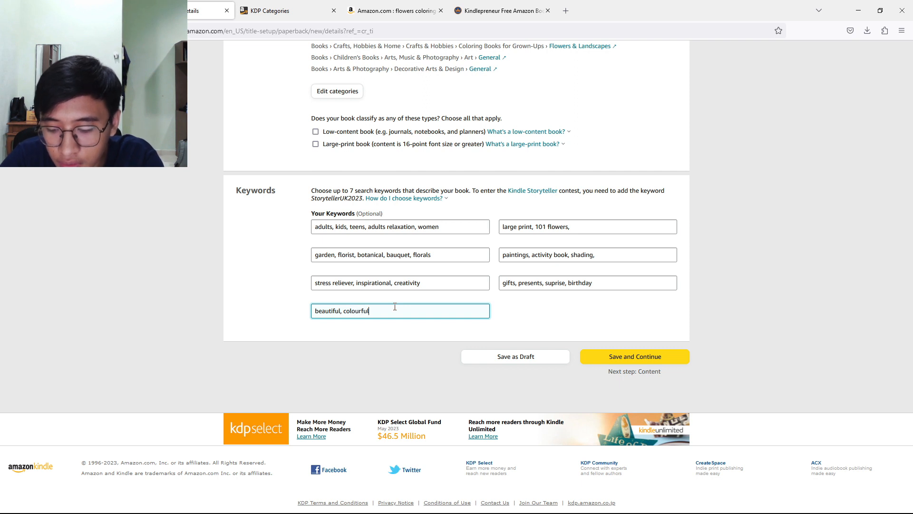
{"action": "type", "text": ", uniquwe"}
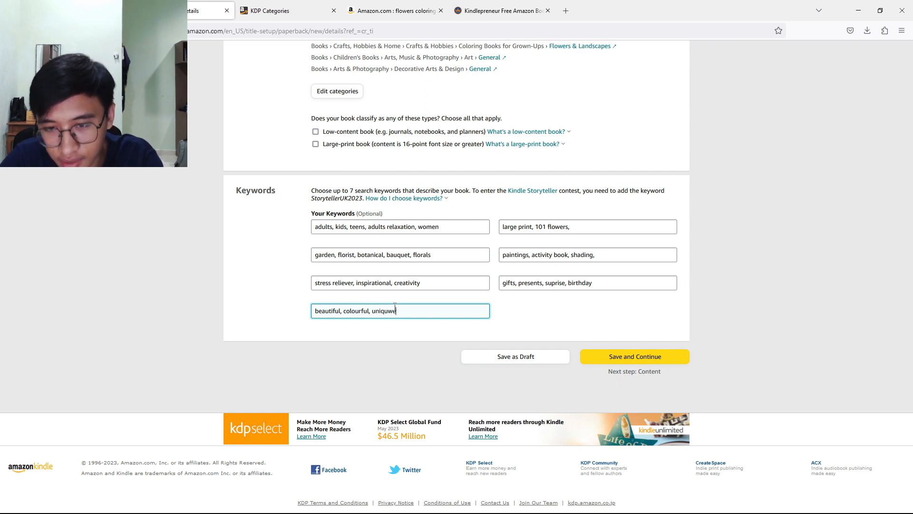
{"action": "key", "text": "BackSpace"}
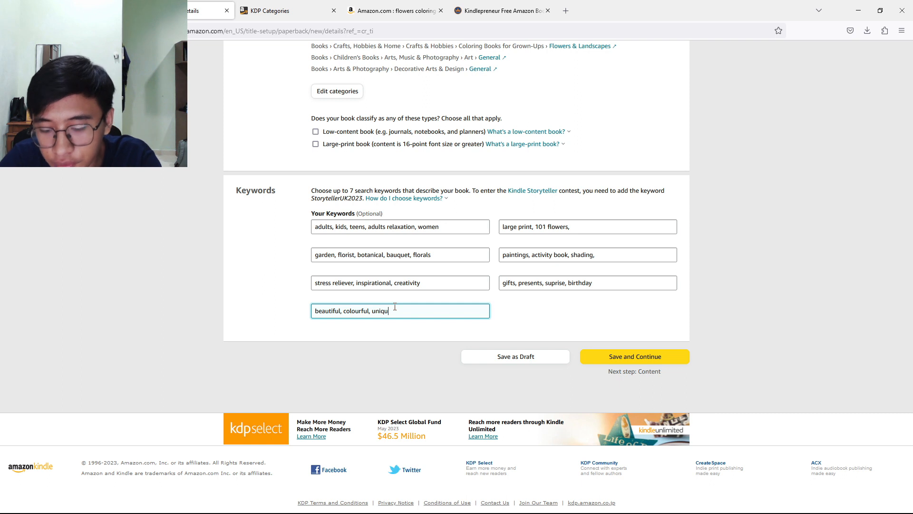
{"action": "type", "text": "e, illustration"}
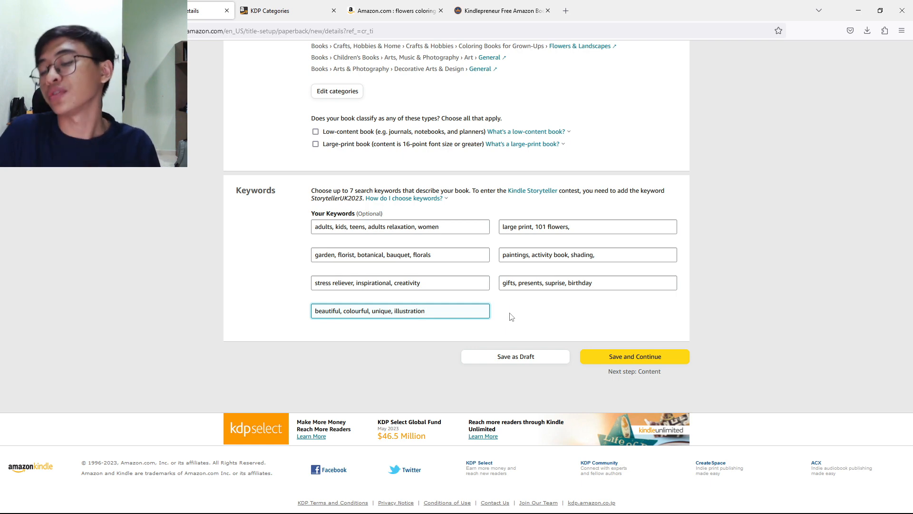
{"action": "left_click", "coordinate": [592, 357]}
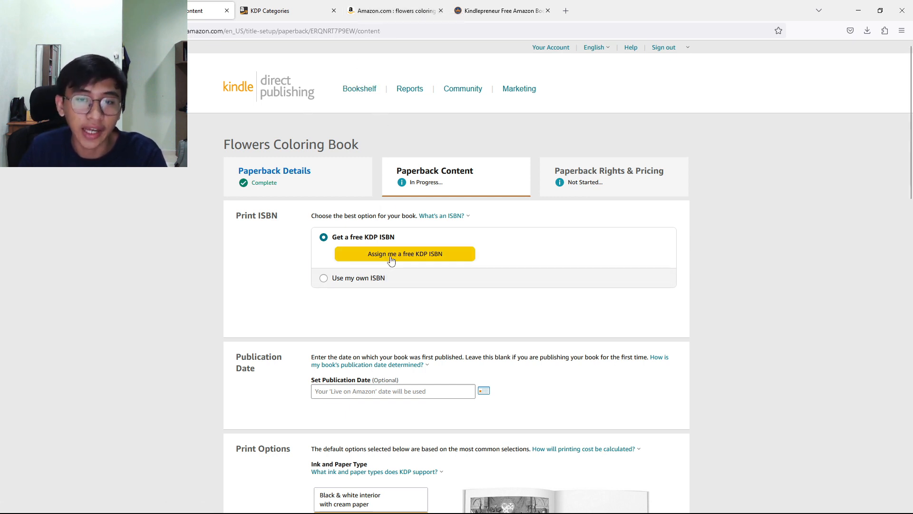
- Look at the fields offered for using an own ISBN for the print book
{"action": "left_click", "coordinate": [324, 279]}
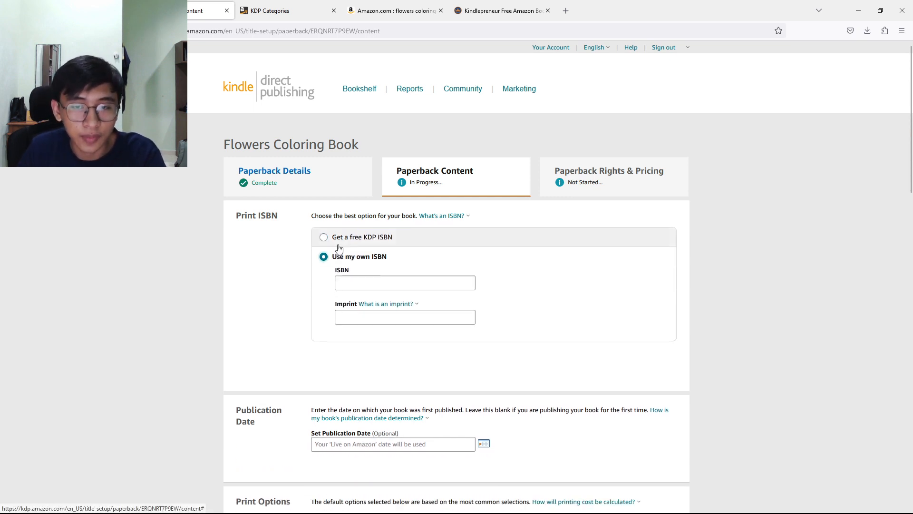
- Set the print options to black & white interior with white paper and an 8.5 x 11 in trim size
{"action": "scroll", "coordinate": [241, 278], "scroll_direction": "down", "scroll_amount": 6}
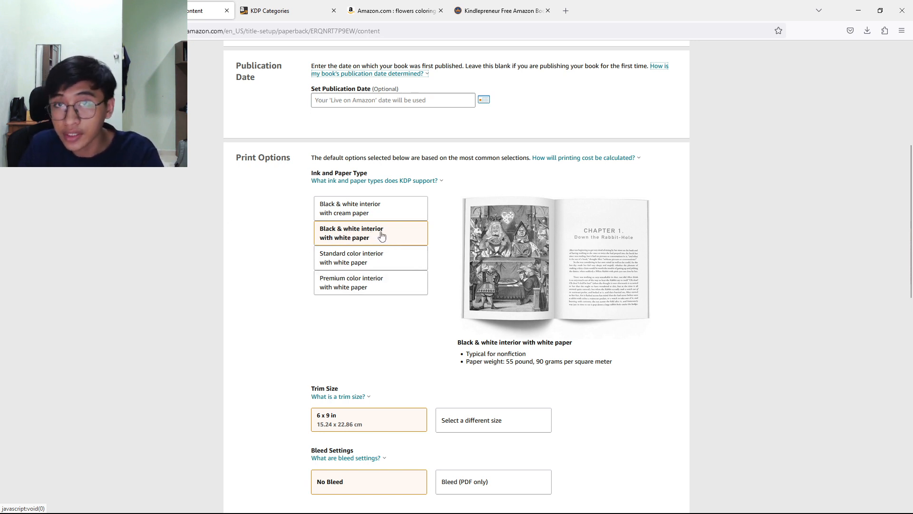
{"action": "scroll", "coordinate": [352, 363], "scroll_direction": "down", "scroll_amount": 3}
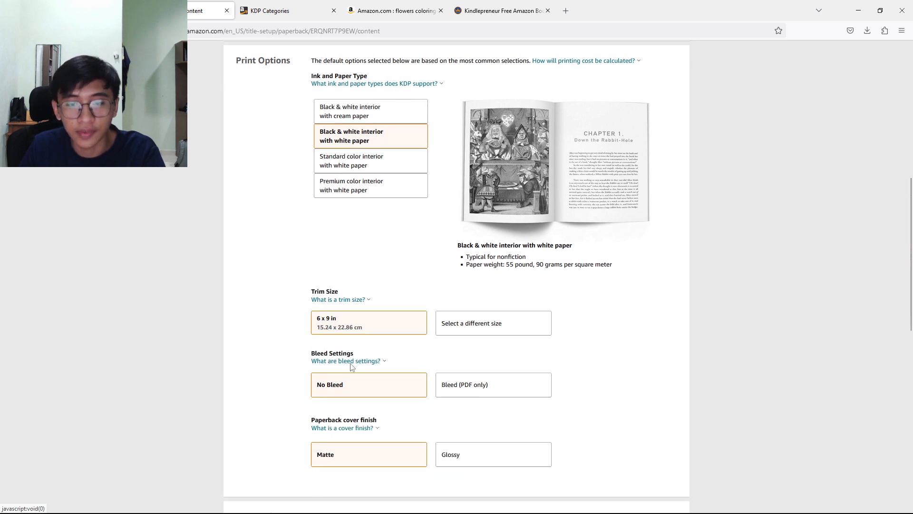
{"action": "left_click", "coordinate": [451, 279]}
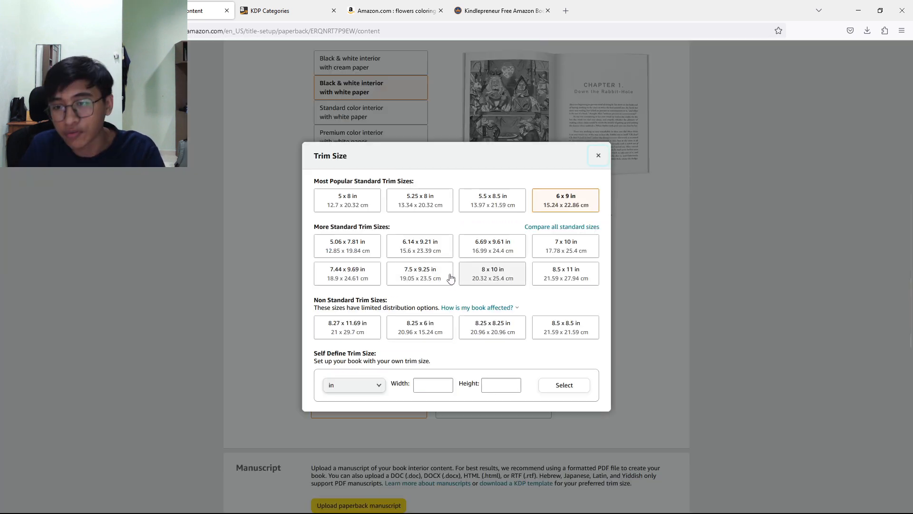
{"action": "left_click", "coordinate": [552, 282]}
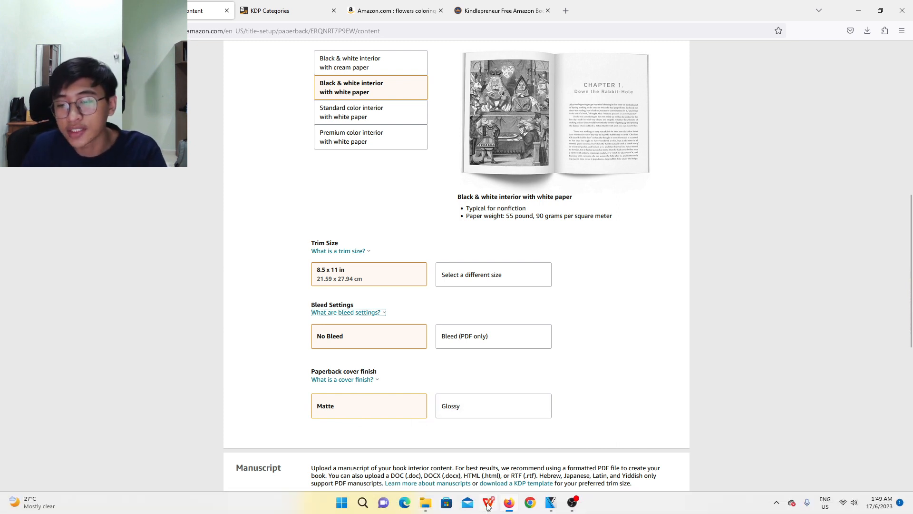
- Switch to WPS to consult the Flowers-1.pdf cover, return to the KDP page in Firefox, and set the paperback cover finish to Glossy
{"action": "left_click", "coordinate": [487, 508]}
{"action": "left_click", "coordinate": [459, 452]}
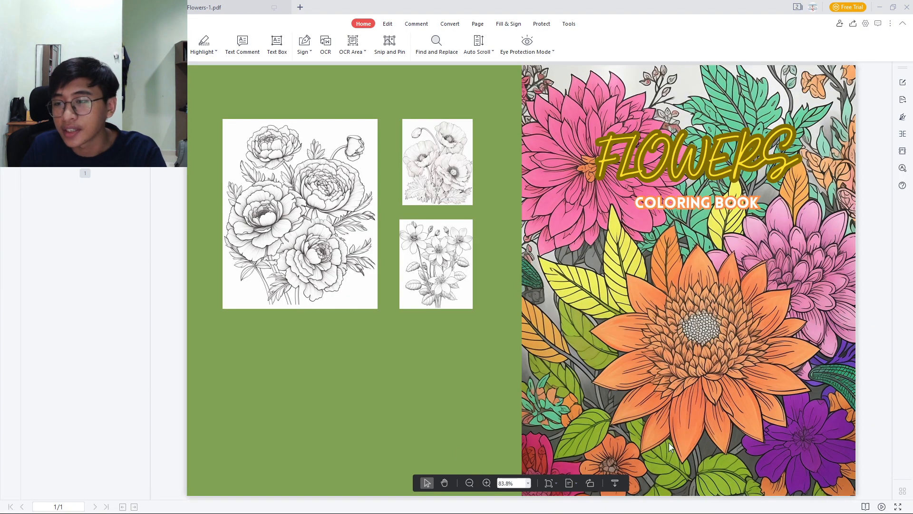
{"action": "mouse_move", "coordinate": [507, 507]}
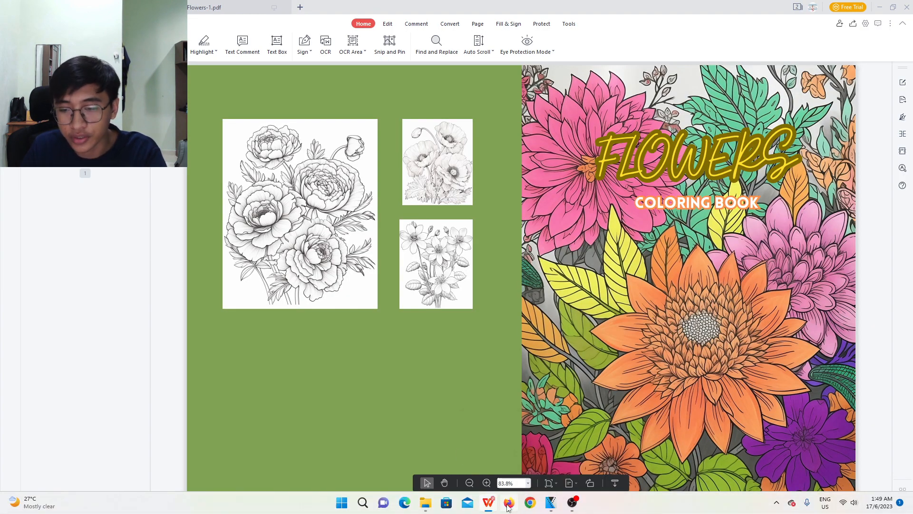
{"action": "left_click", "coordinate": [508, 505]}
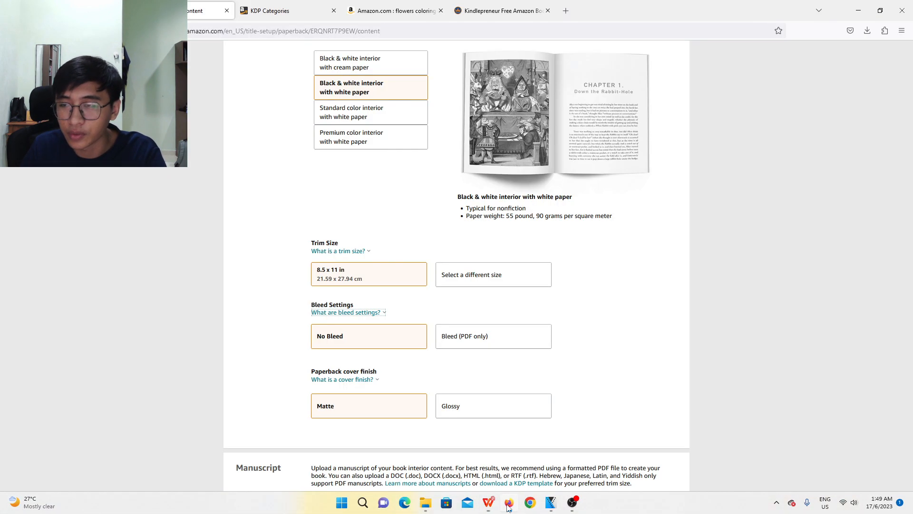
{"action": "left_click", "coordinate": [505, 406]}
- Upload the PDF "This Book Belongs To" as the paperback manuscript
{"action": "scroll", "coordinate": [505, 406], "scroll_direction": "down", "scroll_amount": 4}
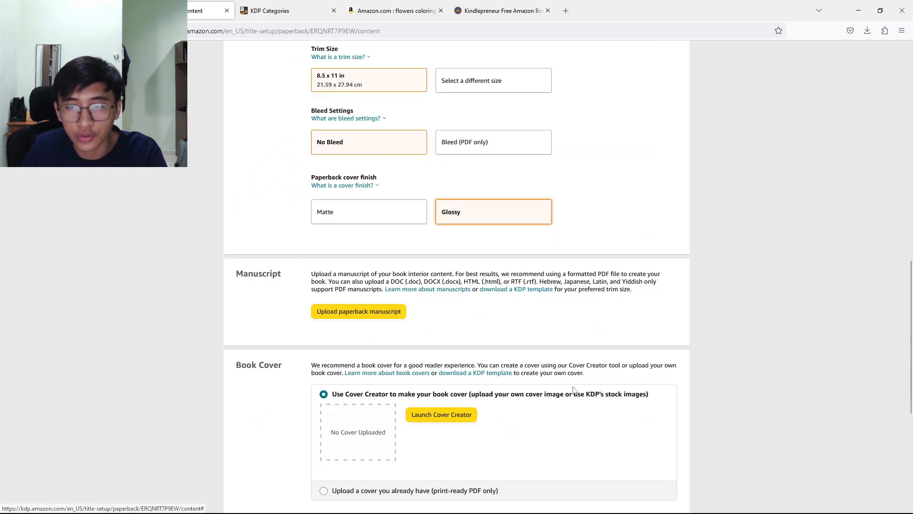
{"action": "scroll", "coordinate": [324, 347], "scroll_direction": "down", "scroll_amount": 4}
{"action": "scroll", "coordinate": [314, 157], "scroll_direction": "up", "scroll_amount": 1}
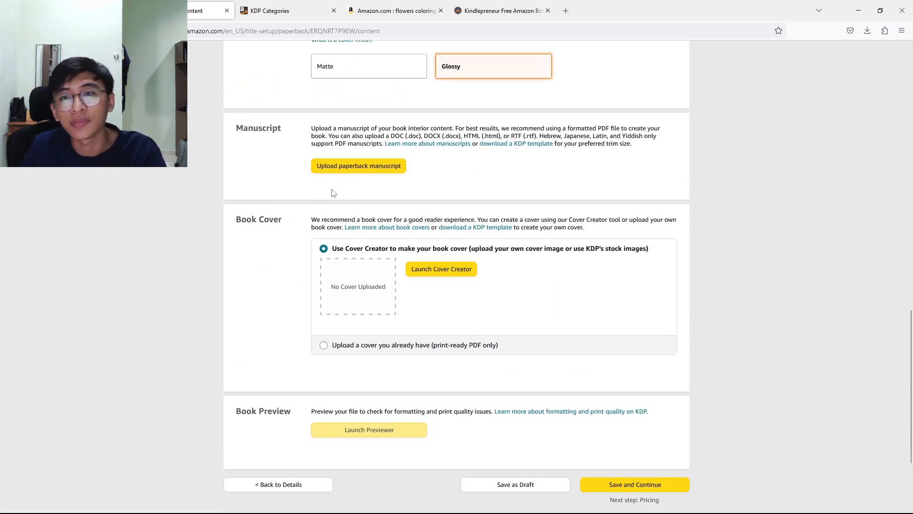
{"action": "left_click", "coordinate": [345, 167]}
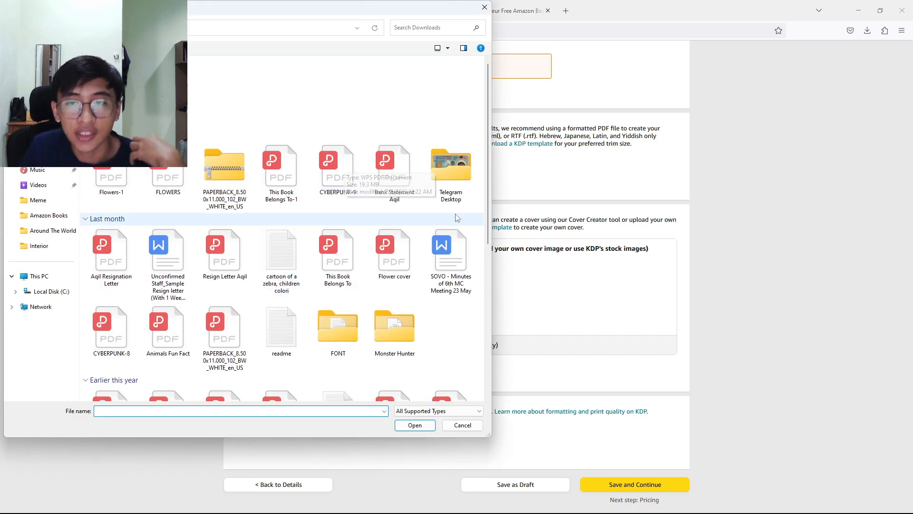
{"action": "left_click", "coordinate": [342, 251]}
{"action": "left_click", "coordinate": [419, 425]}
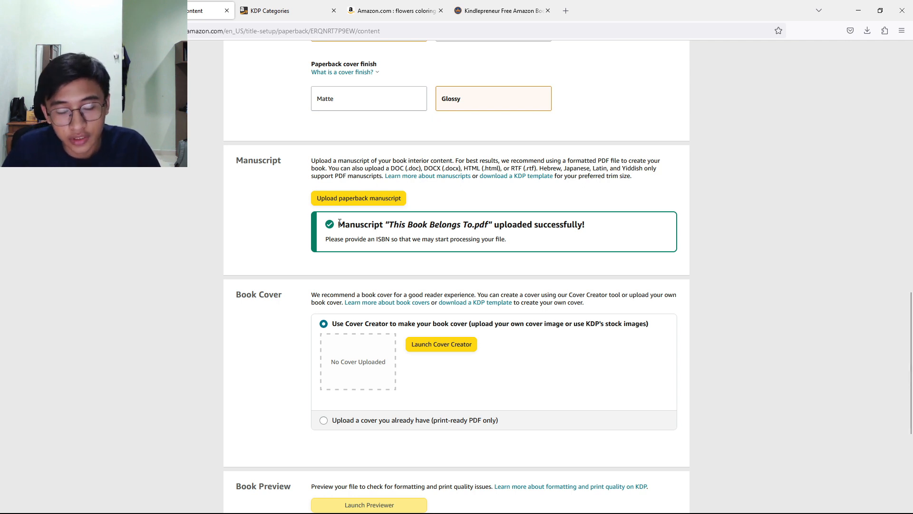
{"action": "left_click_drag", "start_coordinate": [338, 223], "coordinate": [486, 225]}
{"action": "left_click", "coordinate": [389, 224]}
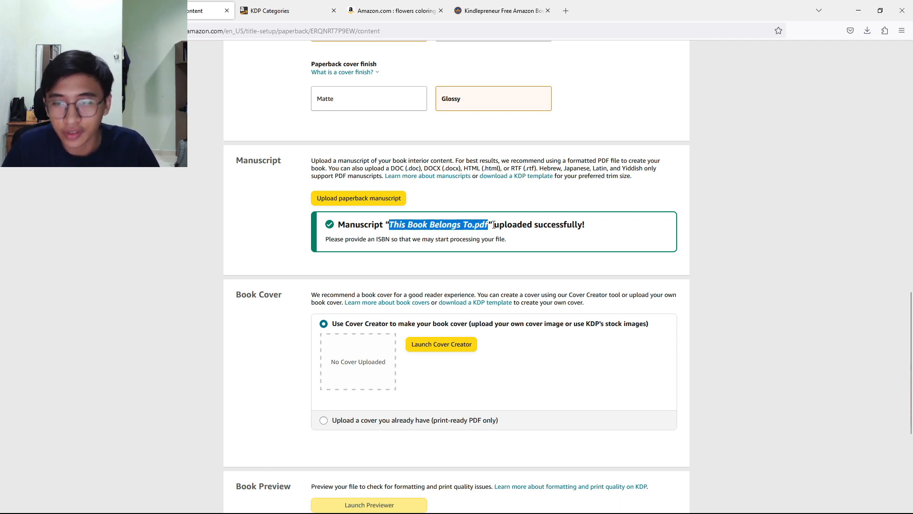
{"action": "left_click_drag", "start_coordinate": [497, 226], "coordinate": [591, 225]}
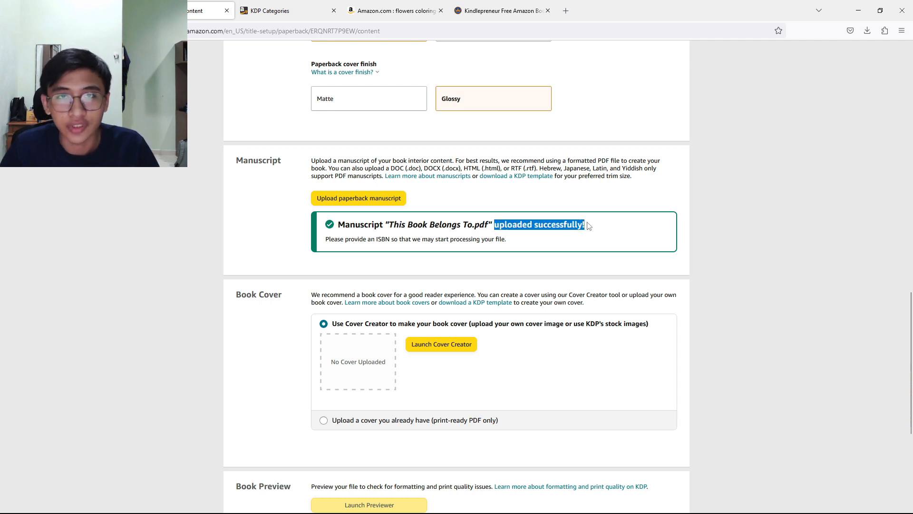
{"action": "left_click", "coordinate": [589, 225]}
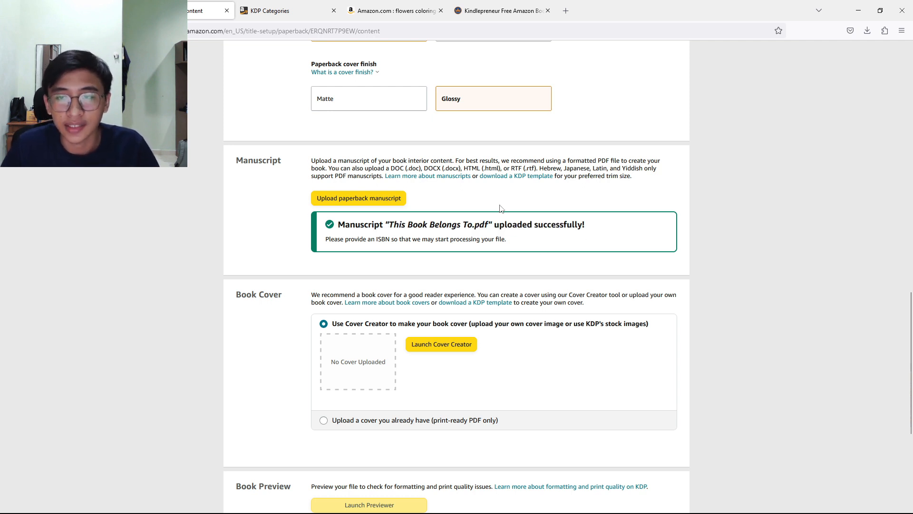
- Choose to upload an existing print-ready cover for the book, and upload the FLOWERS PDF as the cover file
{"action": "scroll", "coordinate": [310, 310], "scroll_direction": "down", "scroll_amount": 3}
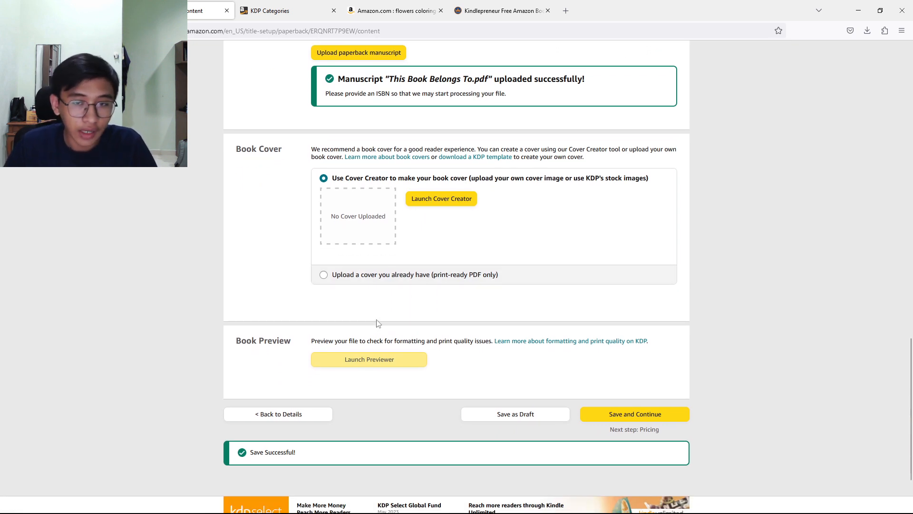
{"action": "left_click", "coordinate": [340, 281]}
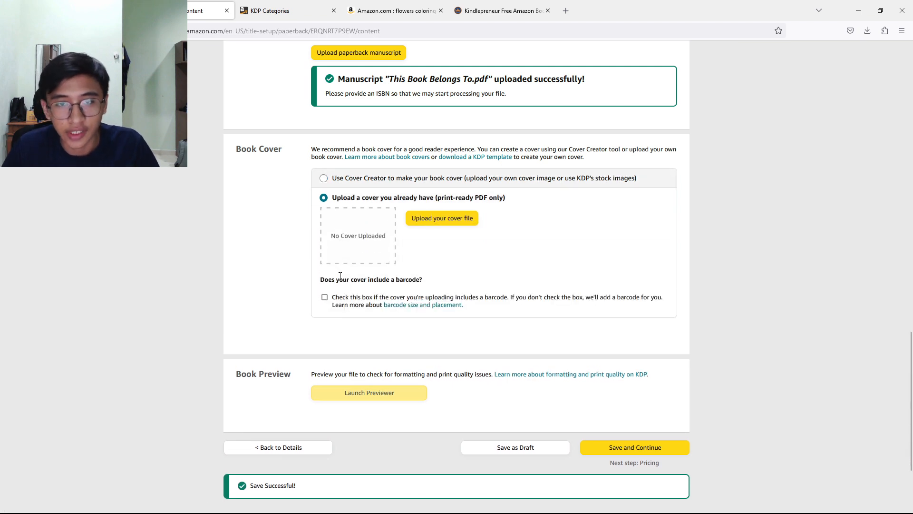
{"action": "left_click", "coordinate": [440, 218]}
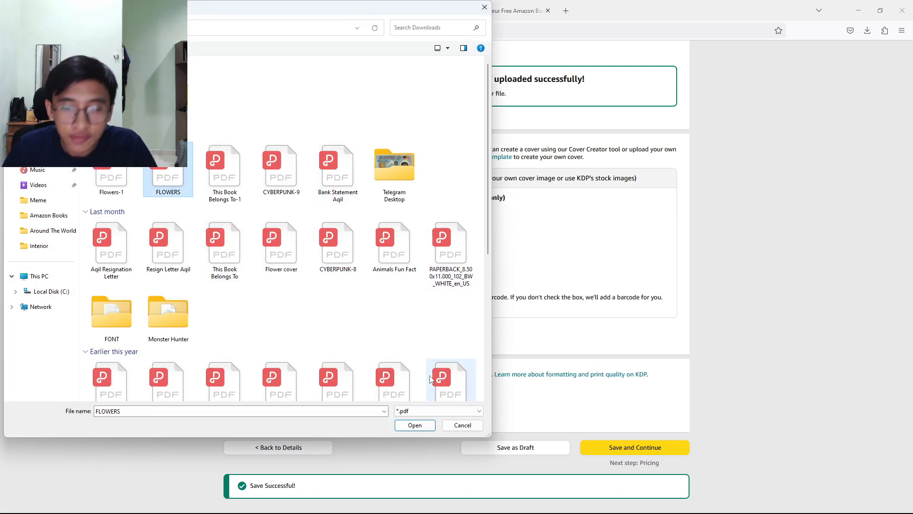
{"action": "left_click", "coordinate": [414, 425]}
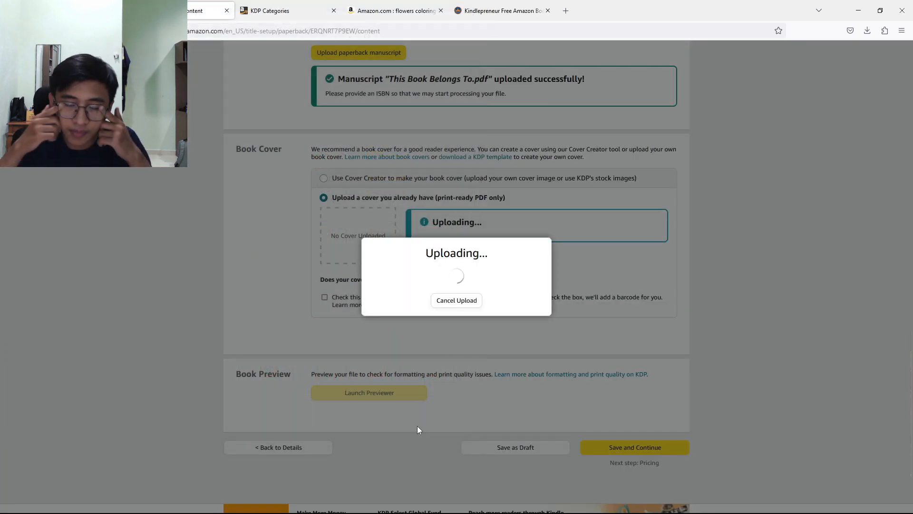
{"action": "mouse_move", "coordinate": [512, 490]}
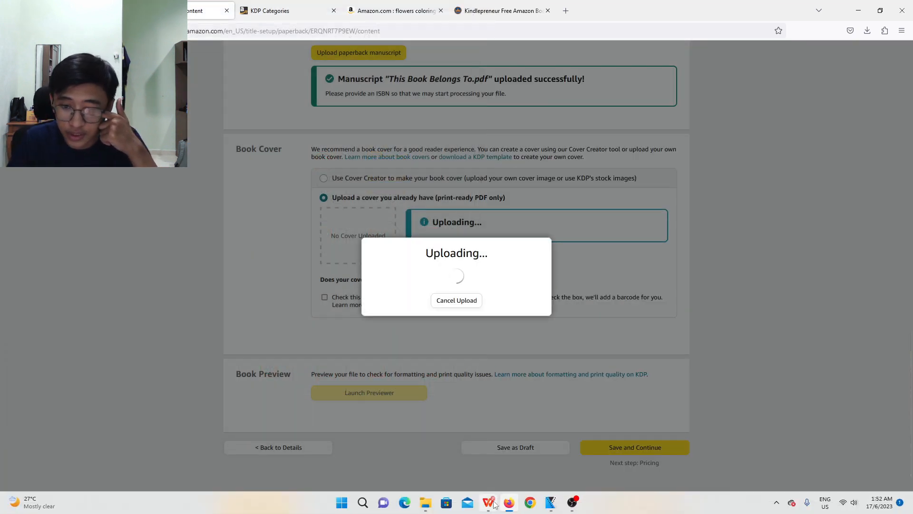
{"action": "mouse_move", "coordinate": [489, 502]}
{"action": "left_click", "coordinate": [467, 457]}
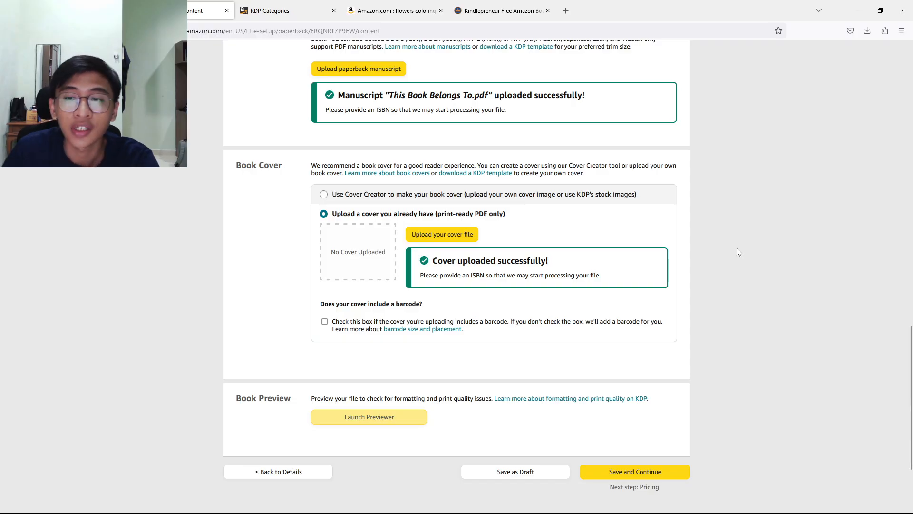
{"action": "left_click_drag", "start_coordinate": [437, 265], "coordinate": [561, 265]}
{"action": "left_click", "coordinate": [559, 265]}
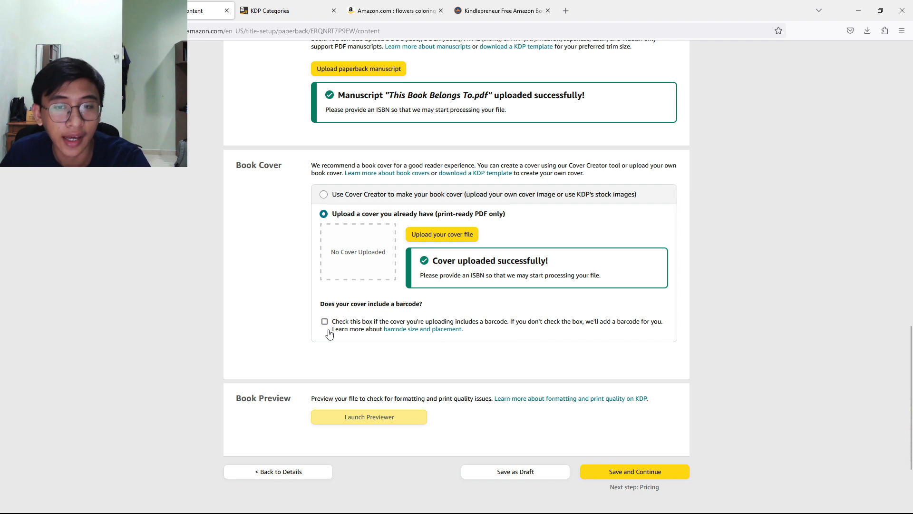
{"action": "scroll", "coordinate": [504, 267], "scroll_direction": "down", "scroll_amount": 2}
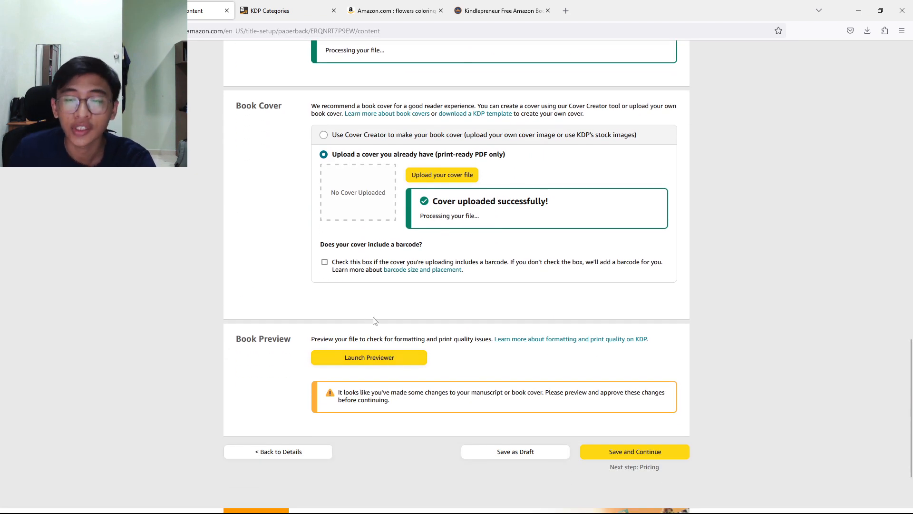
- Launch the print previewer, page through the book from the cover to pages 8-9, and approve the proof
{"action": "left_click", "coordinate": [365, 359]}
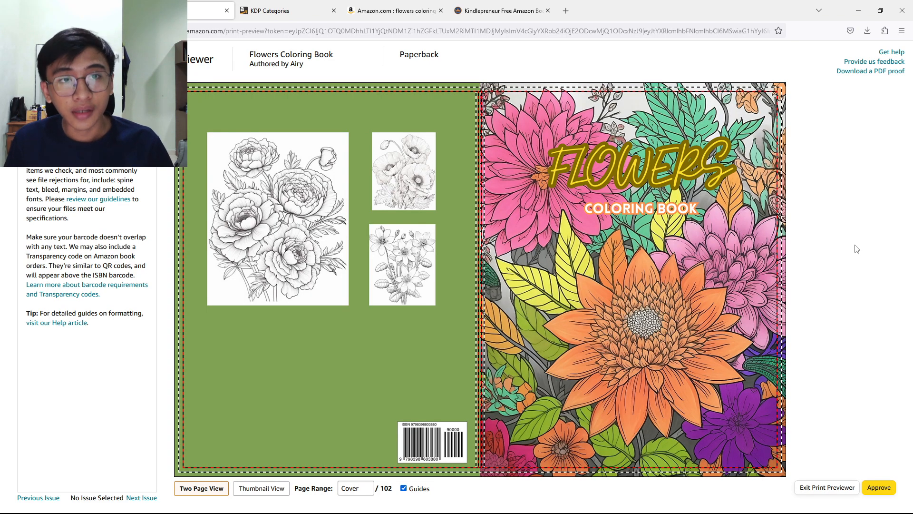
{"action": "mouse_move", "coordinate": [774, 272]}
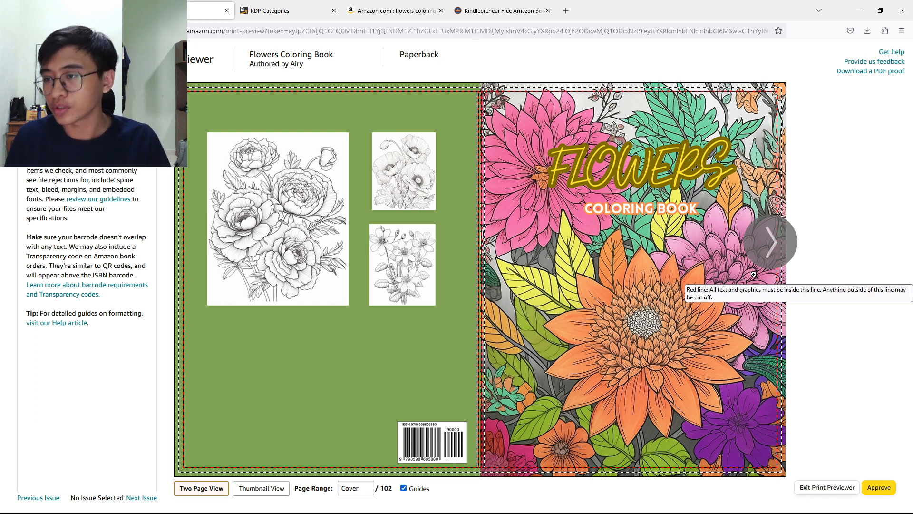
{"action": "left_click", "coordinate": [771, 241]}
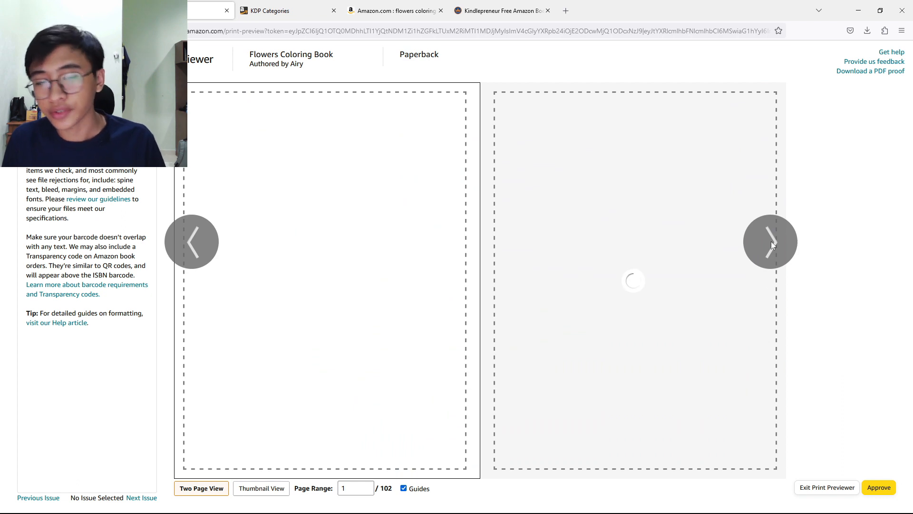
{"action": "left_click", "coordinate": [772, 245]}
{"action": "left_click", "coordinate": [772, 245]}
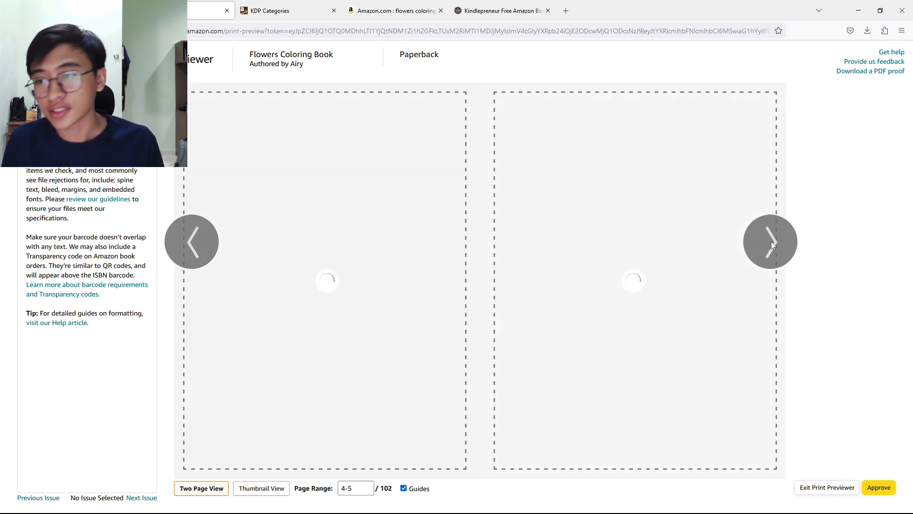
{"action": "left_click", "coordinate": [772, 244]}
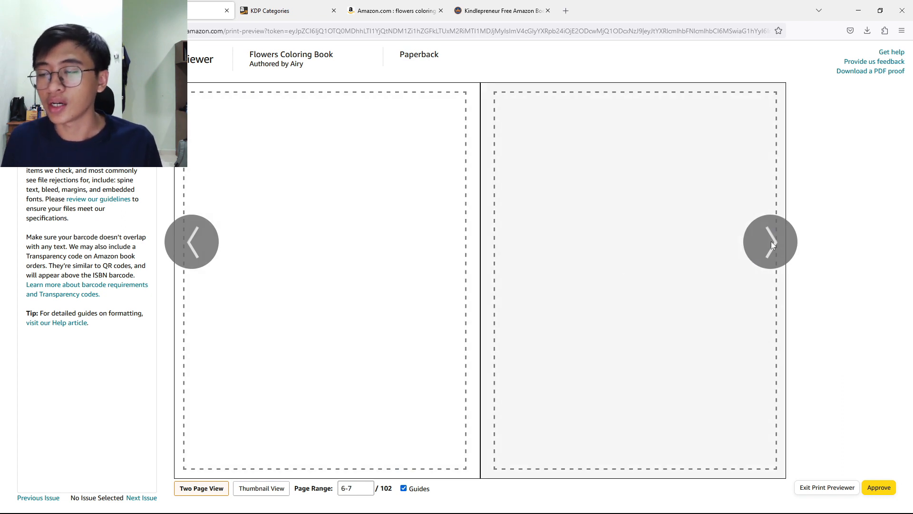
{"action": "left_click", "coordinate": [769, 242]}
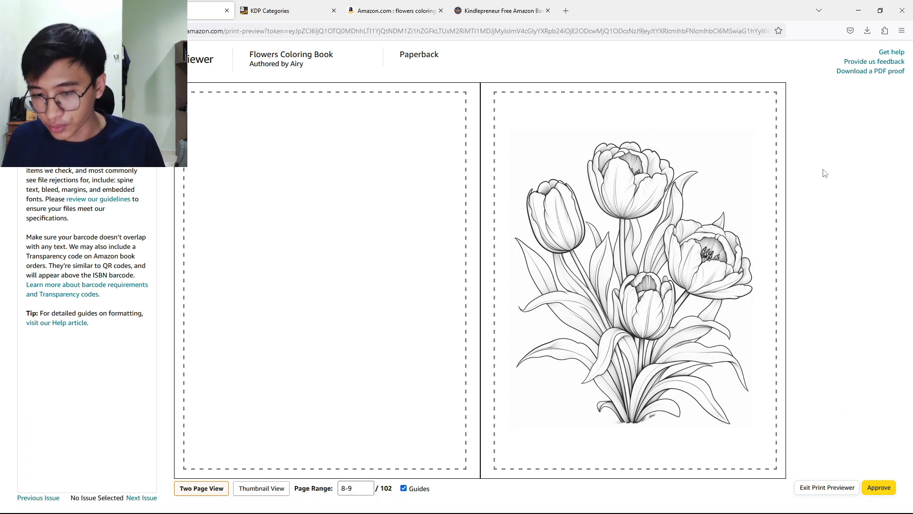
{"action": "left_click", "coordinate": [878, 492]}
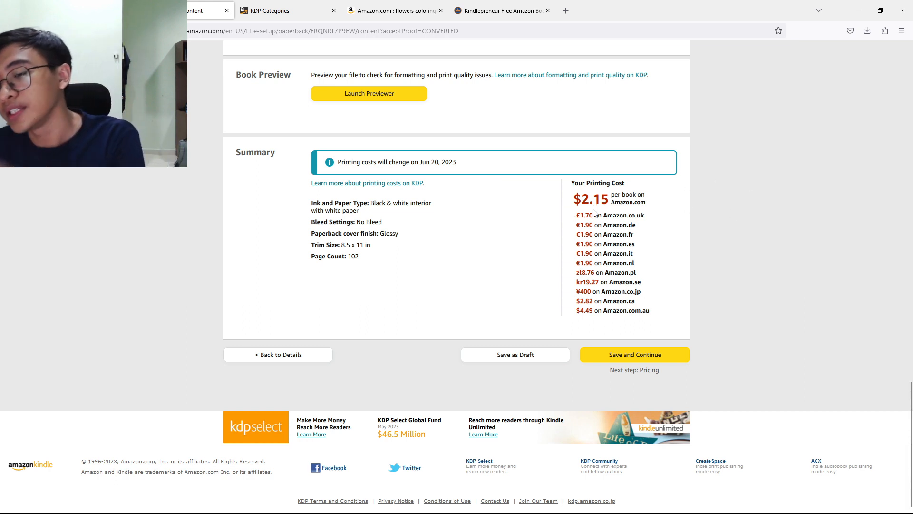
- Review the per-marketplace printing costs in the summary, and save the content to continue to pricing
{"action": "left_click_drag", "start_coordinate": [573, 193], "coordinate": [656, 305]}
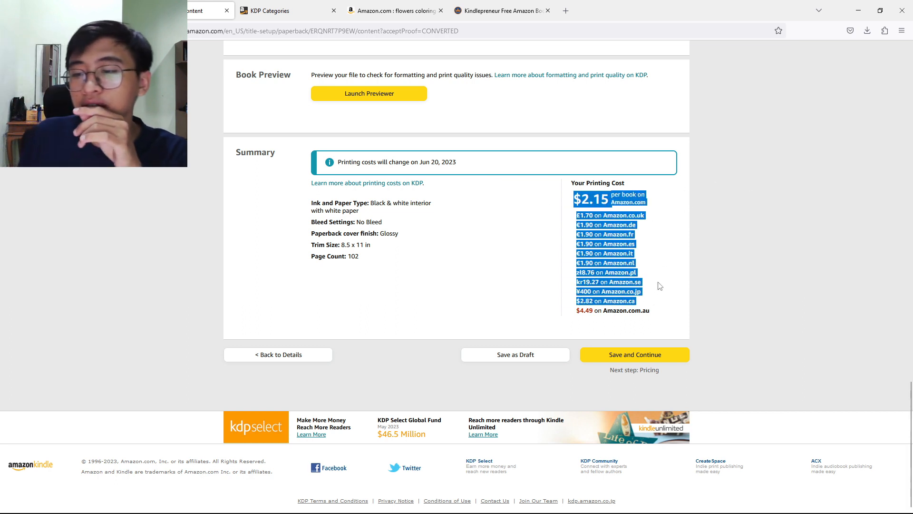
{"action": "left_click", "coordinate": [659, 282]}
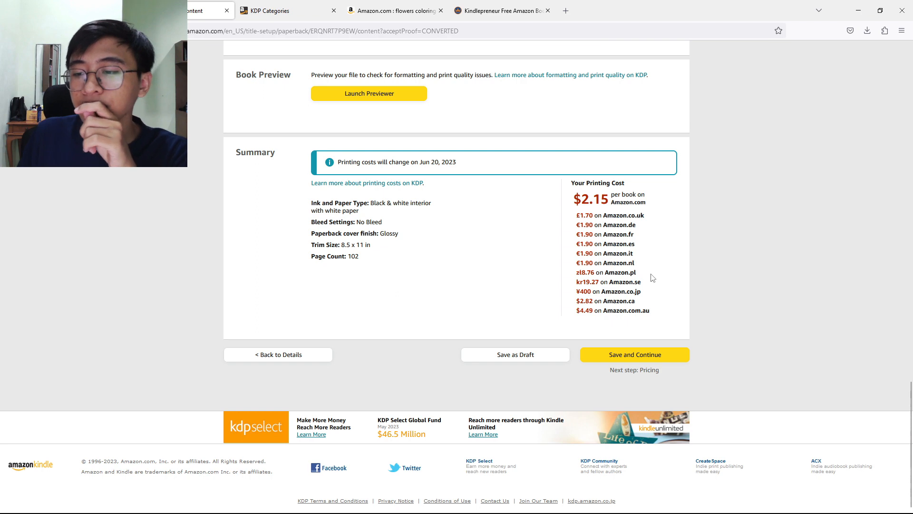
{"action": "left_click", "coordinate": [641, 359]}
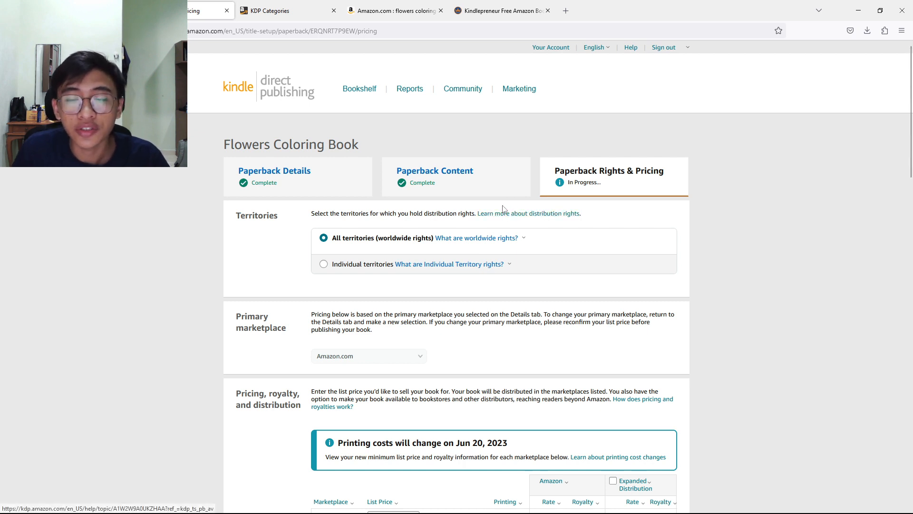
- Set the paperback's Amazon.com list price to 8.99 USD
{"action": "scroll", "coordinate": [735, 193], "scroll_direction": "down", "scroll_amount": 2}
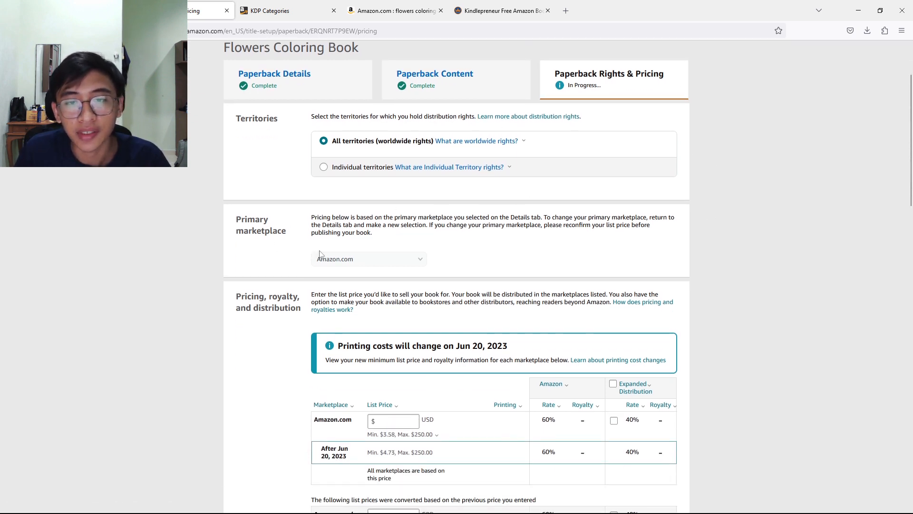
{"action": "scroll", "coordinate": [438, 264], "scroll_direction": "down", "scroll_amount": 4}
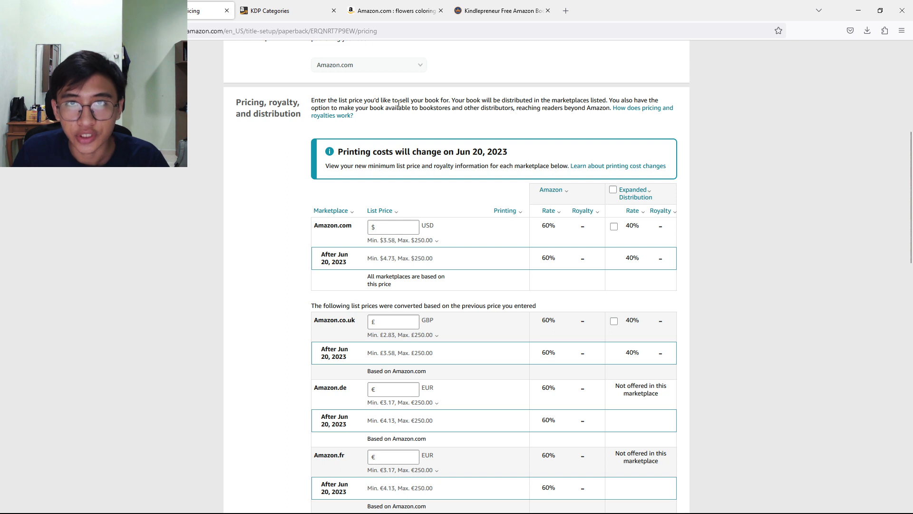
{"action": "left_click", "coordinate": [390, 229]}
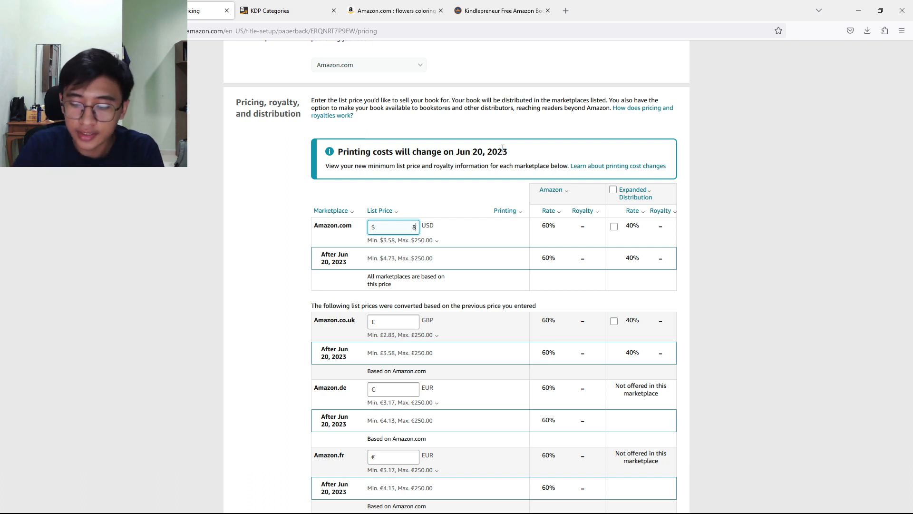
{"action": "type", "text": ".99"}
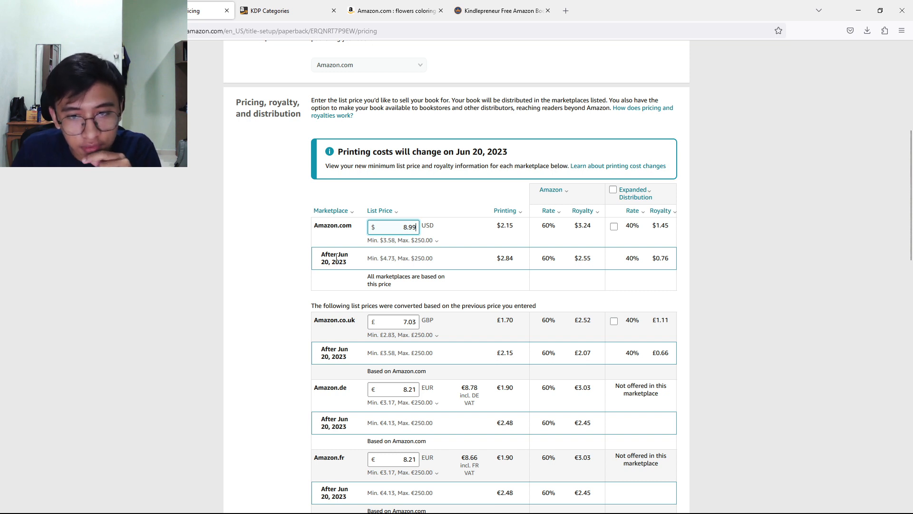
{"action": "left_click", "coordinate": [435, 241]}
{"action": "left_click", "coordinate": [644, 228]}
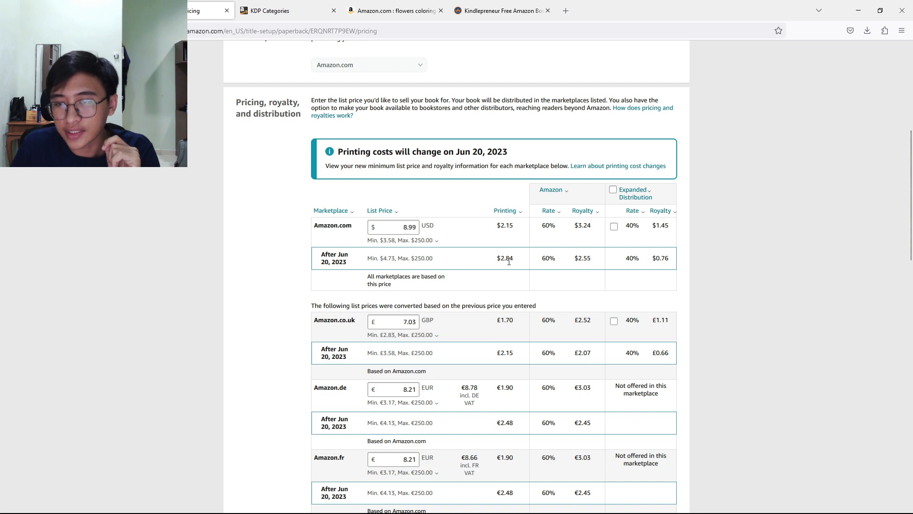
- Examine the converted list prices, printing costs and royalties for each marketplace, down to the terms and proof sections
{"action": "scroll", "coordinate": [505, 271], "scroll_direction": "down", "scroll_amount": 2}
{"action": "scroll", "coordinate": [523, 321], "scroll_direction": "up", "scroll_amount": 3}
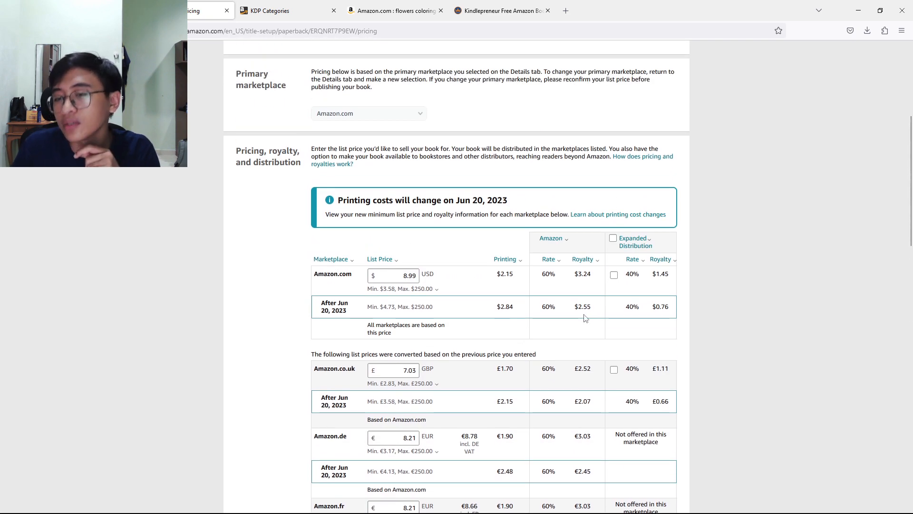
{"action": "scroll", "coordinate": [586, 317], "scroll_direction": "down", "scroll_amount": 8}
{"action": "scroll", "coordinate": [589, 310], "scroll_direction": "up", "scroll_amount": 6}
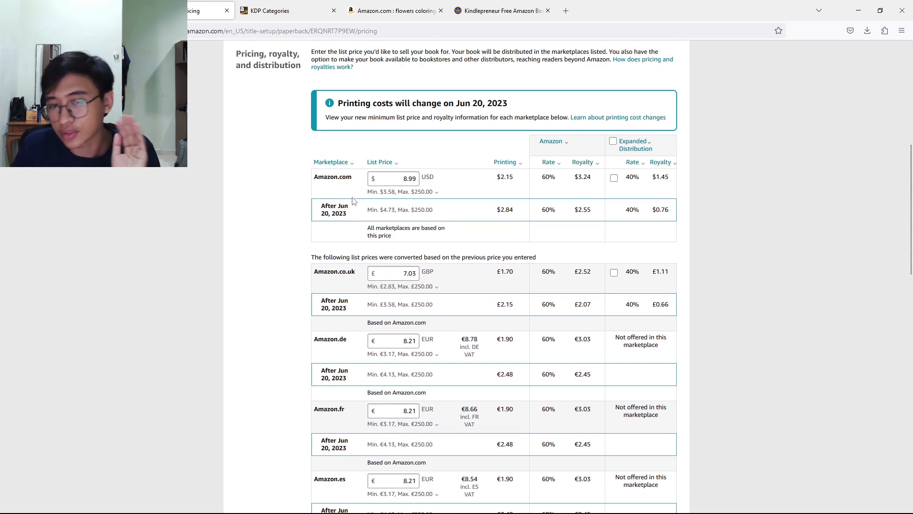
{"action": "scroll", "coordinate": [352, 214], "scroll_direction": "down", "scroll_amount": 3}
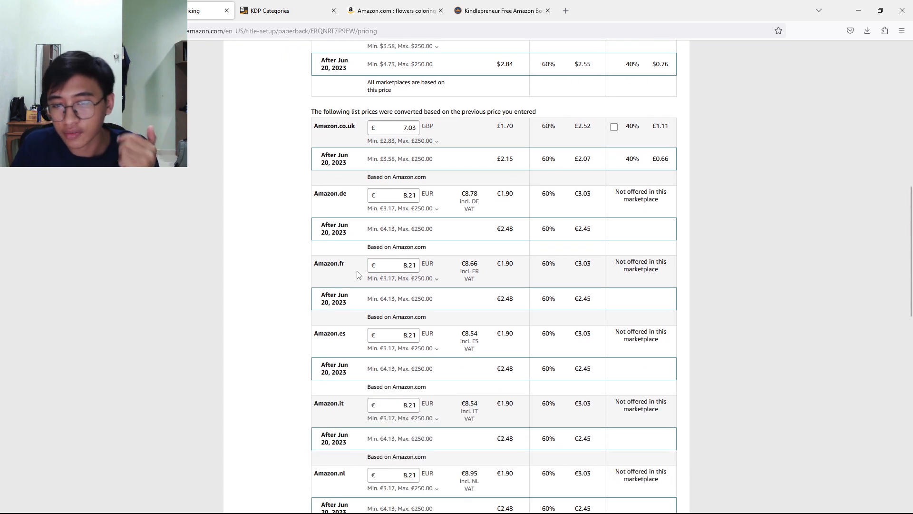
{"action": "scroll", "coordinate": [359, 275], "scroll_direction": "down", "scroll_amount": 1}
{"action": "scroll", "coordinate": [453, 316], "scroll_direction": "down", "scroll_amount": 4}
{"action": "scroll", "coordinate": [453, 316], "scroll_direction": "down", "scroll_amount": 7}
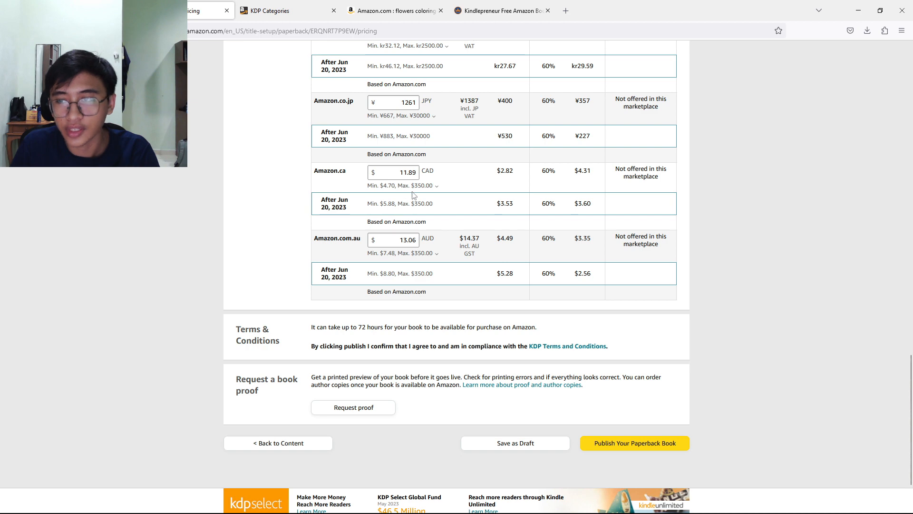
{"action": "scroll", "coordinate": [412, 195], "scroll_direction": "up", "scroll_amount": 5}
{"action": "scroll", "coordinate": [528, 250], "scroll_direction": "down", "scroll_amount": 8}
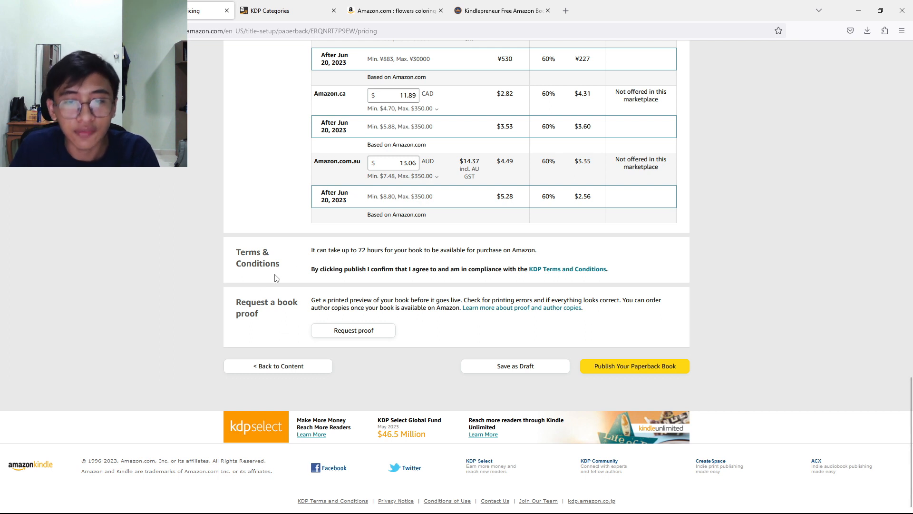
- Check the publishing time stated in the terms, save the paperback as a draft, and return to the bookshelf
{"action": "left_click_drag", "start_coordinate": [331, 249], "coordinate": [533, 252]}
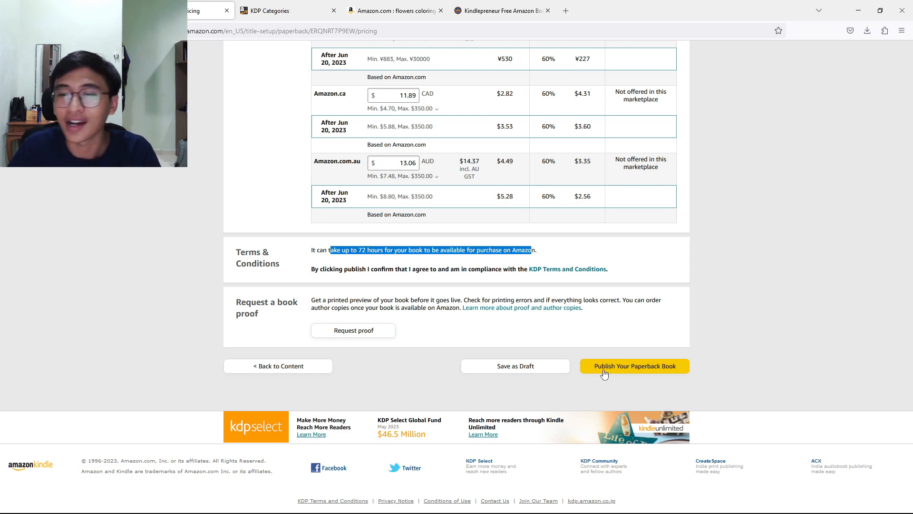
{"action": "left_click", "coordinate": [528, 367]}
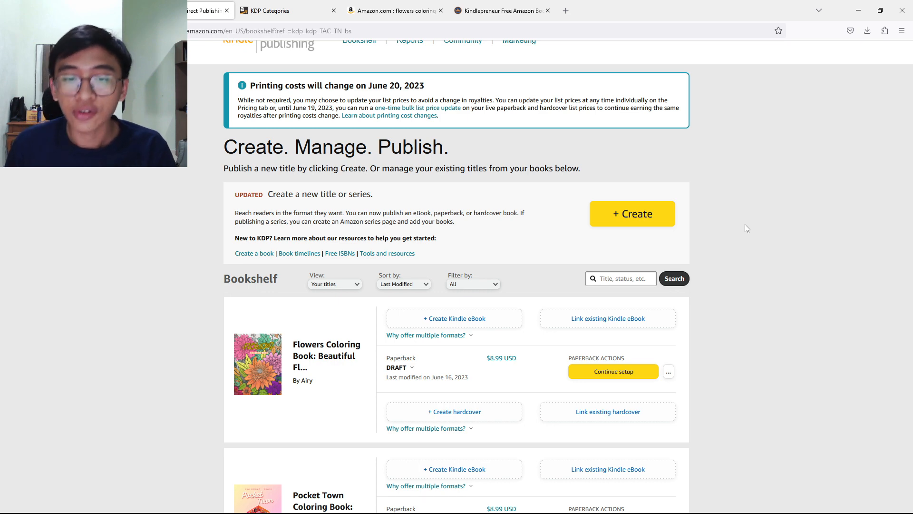
{"action": "scroll", "coordinate": [745, 224], "scroll_direction": "down", "scroll_amount": 2}
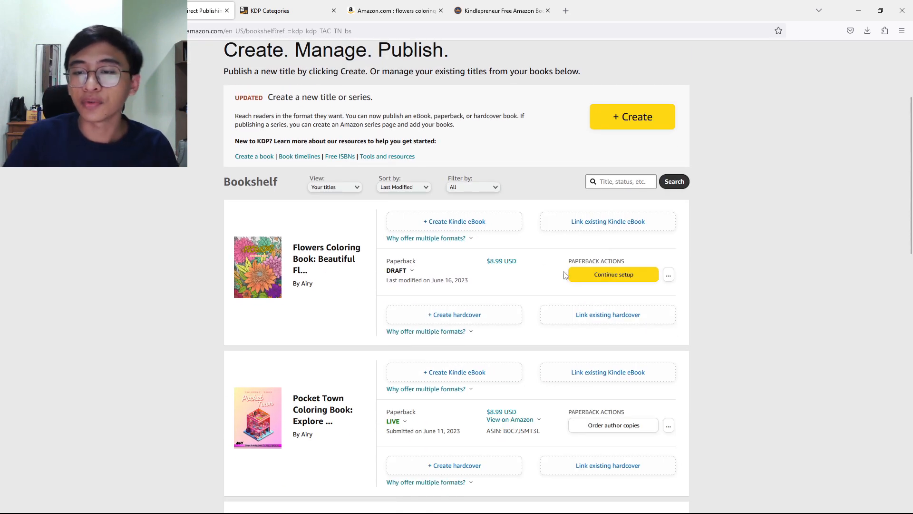
{"action": "scroll", "coordinate": [311, 233], "scroll_direction": "up", "scroll_amount": 3}
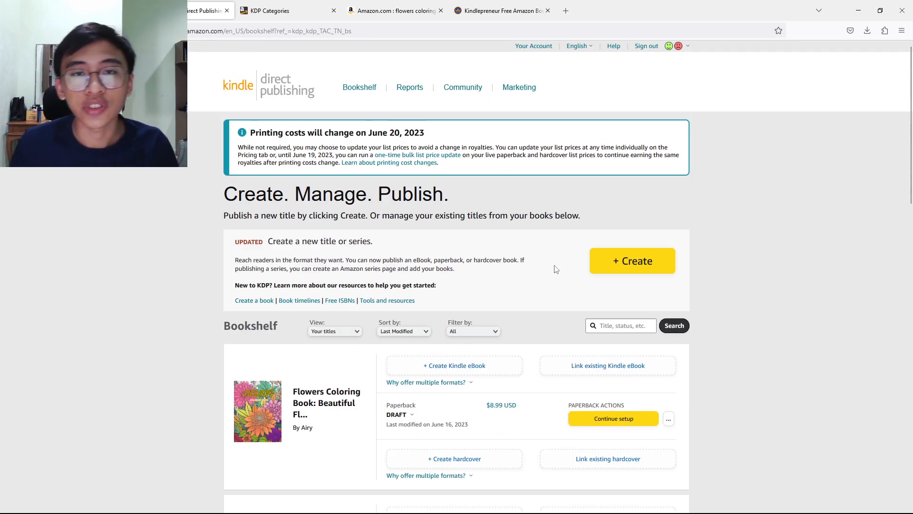
{"action": "scroll", "coordinate": [333, 271], "scroll_direction": "down", "scroll_amount": 3}
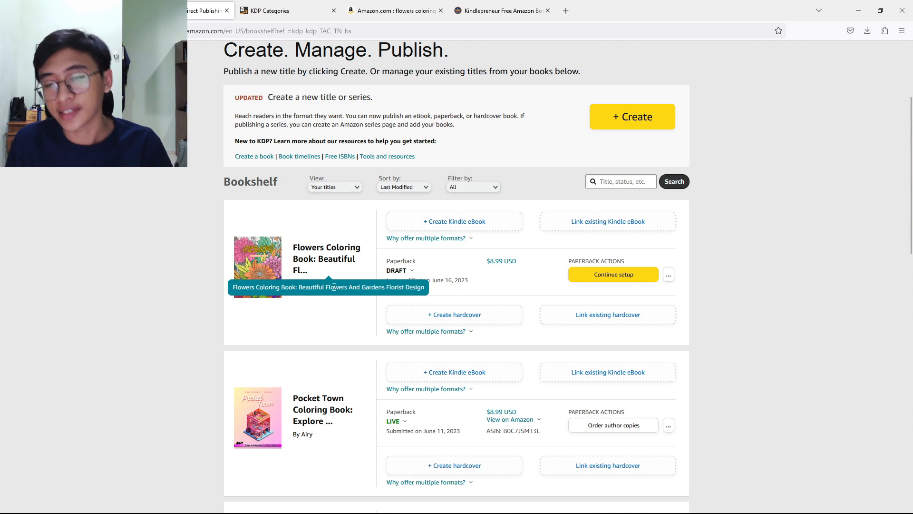
- Check the explanation of the Flowers Coloring Book paperback's draft status on the bookshelf
{"action": "left_click", "coordinate": [403, 271]}
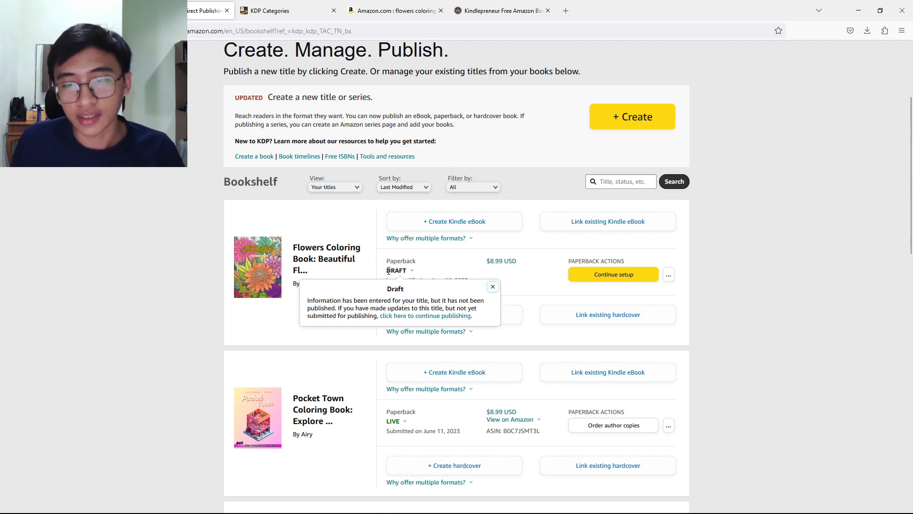
{"action": "left_click_drag", "start_coordinate": [389, 270], "coordinate": [417, 270]}
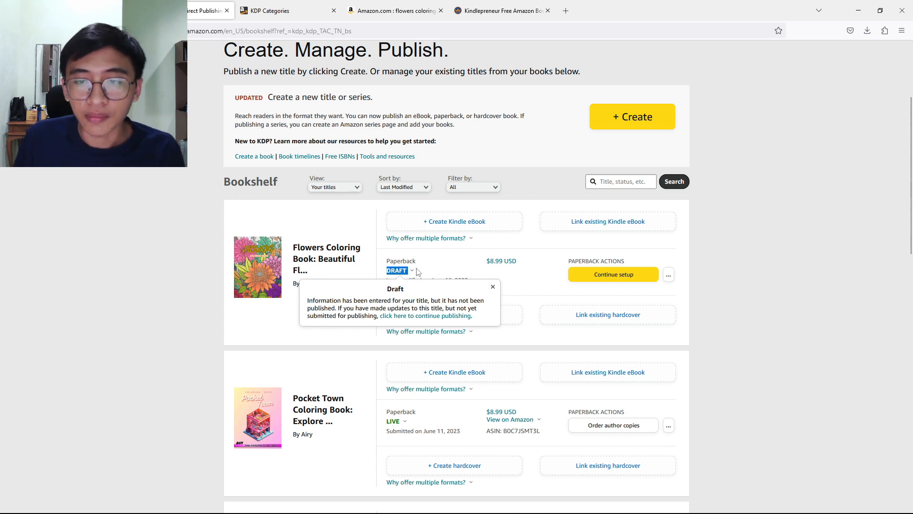
{"action": "left_click", "coordinate": [419, 270]}
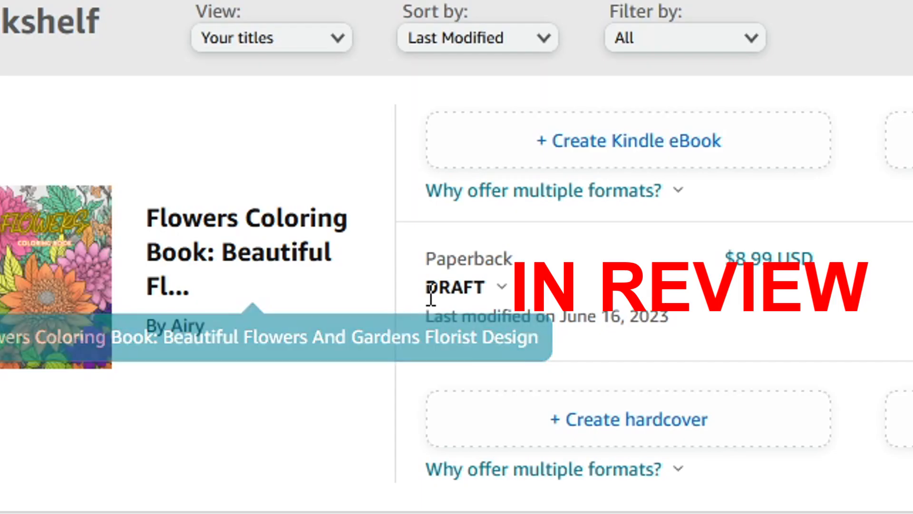
{"action": "left_click", "coordinate": [388, 271]}
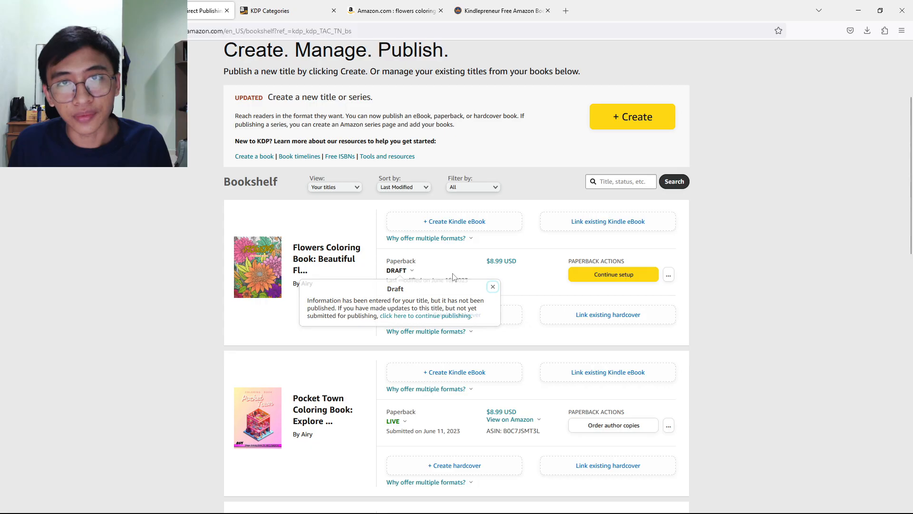
{"action": "left_click", "coordinate": [632, 290]}
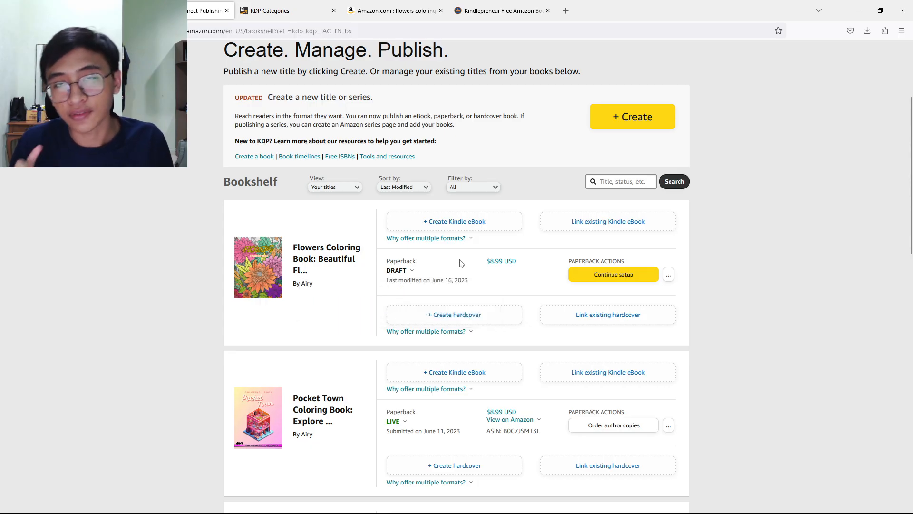
- Check the explanation of the Pocket Town Coloring Book's live status, and return to the Flowers Coloring Book entry
{"action": "scroll", "coordinate": [460, 263], "scroll_direction": "down", "scroll_amount": 5}
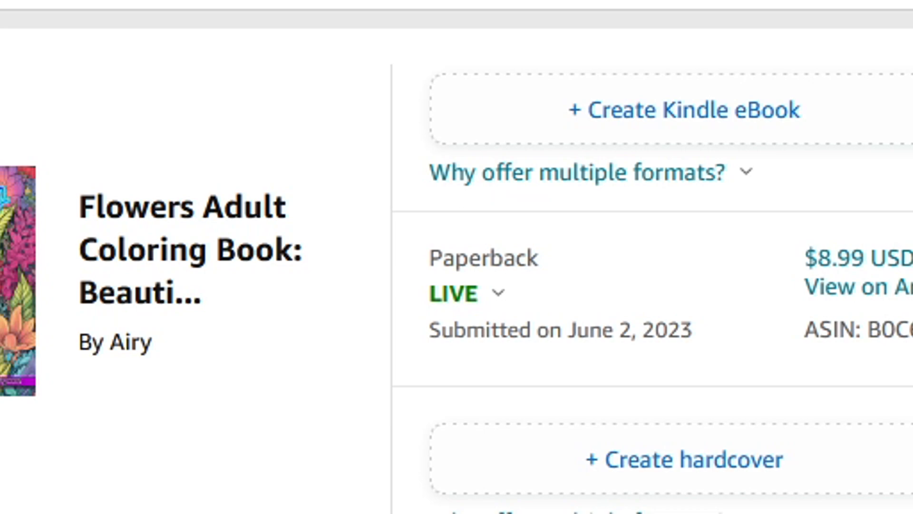
{"action": "key", "text": "ctrl+a"}
{"action": "left_click", "coordinate": [409, 181]}
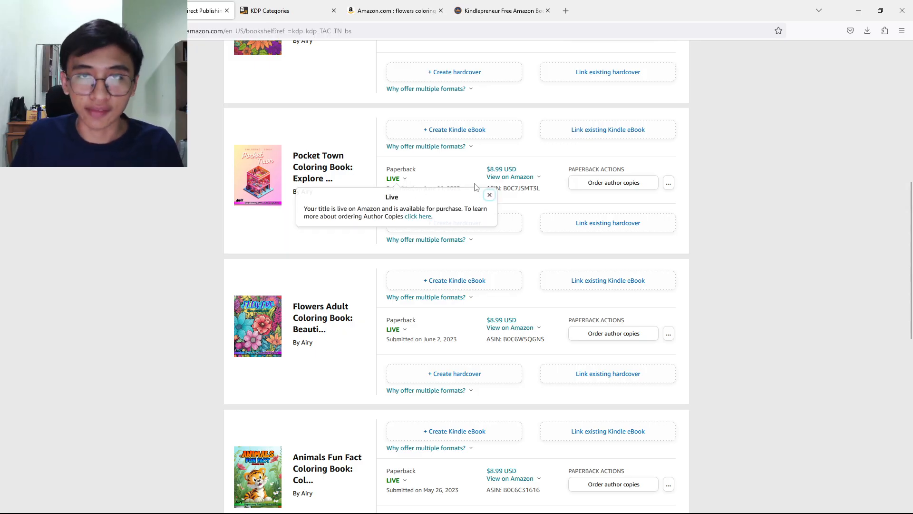
{"action": "scroll", "coordinate": [474, 187], "scroll_direction": "up", "scroll_amount": 4}
{"action": "scroll", "coordinate": [476, 185], "scroll_direction": "up", "scroll_amount": 1}
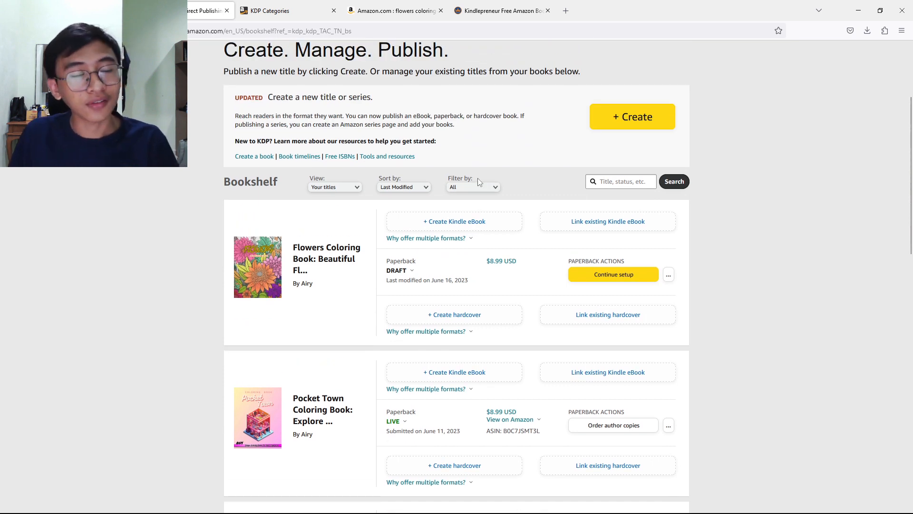